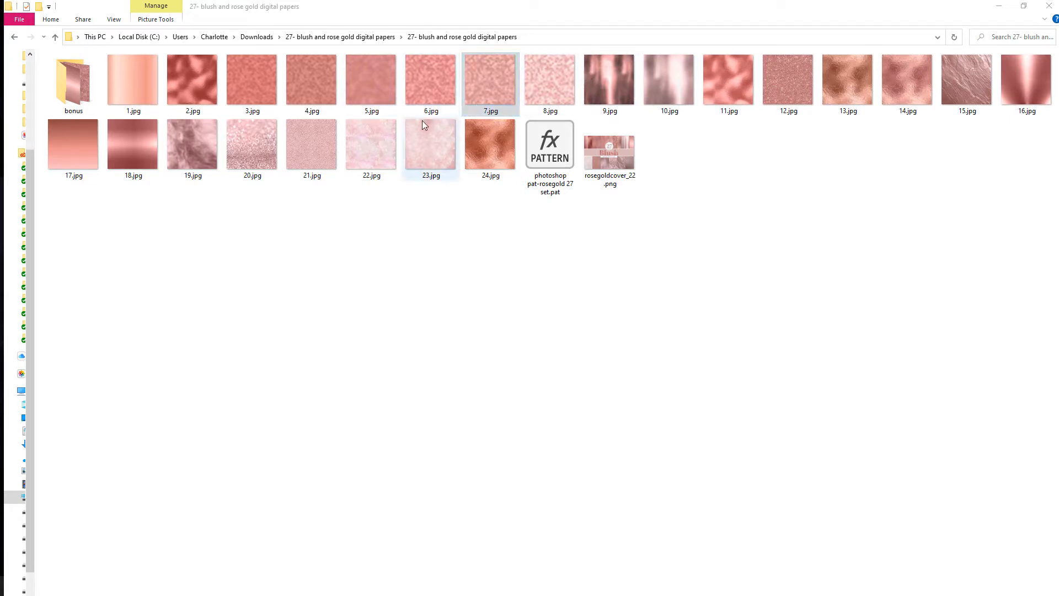
Open 8.jpg in Windows Photo Viewer, examine the rose gold foil texture up close, and close the viewer
right_click(538, 85)
mouse_move(607, 257)
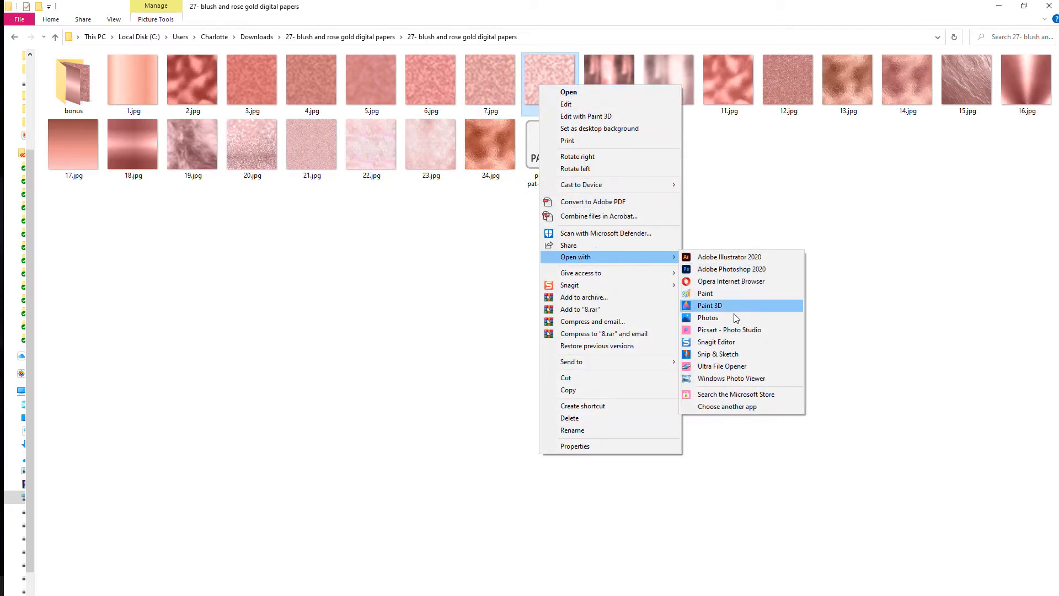
left_click(711, 378)
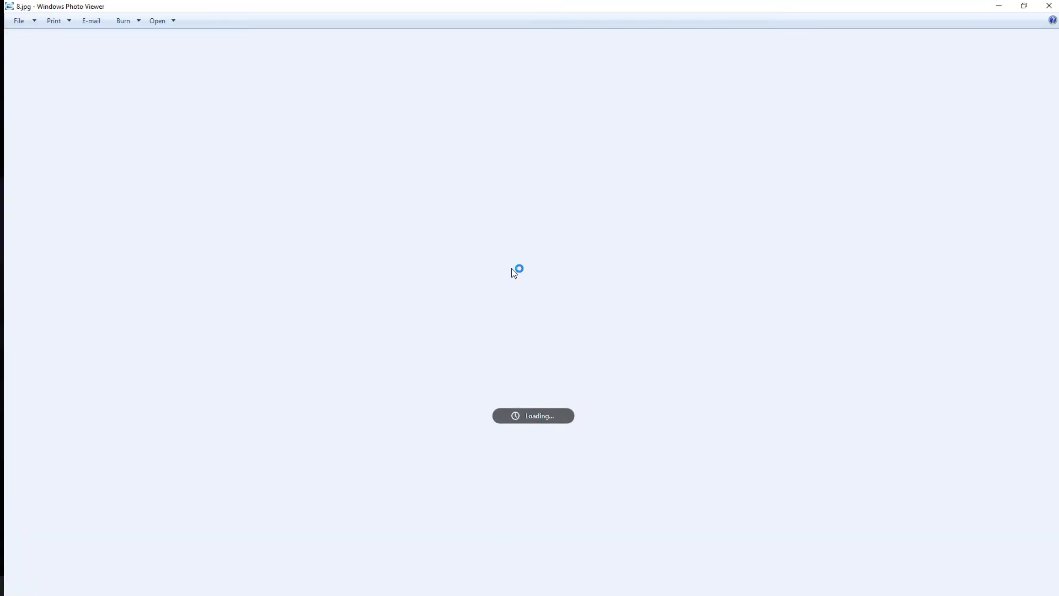
scroll(499, 265, "up", 2)
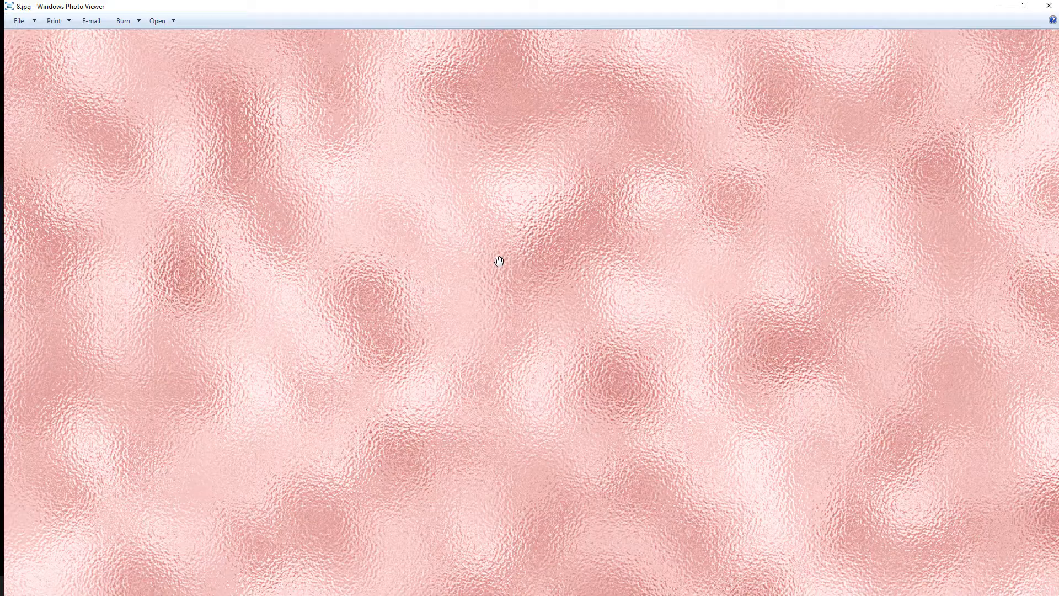
scroll(499, 261, "up", 1)
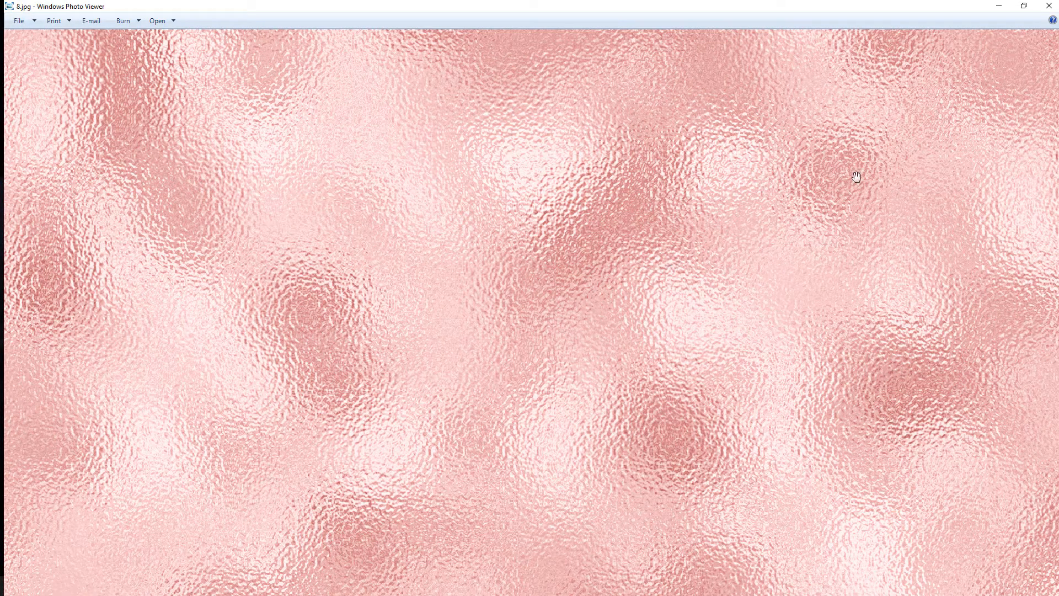
left_click(1049, 6)
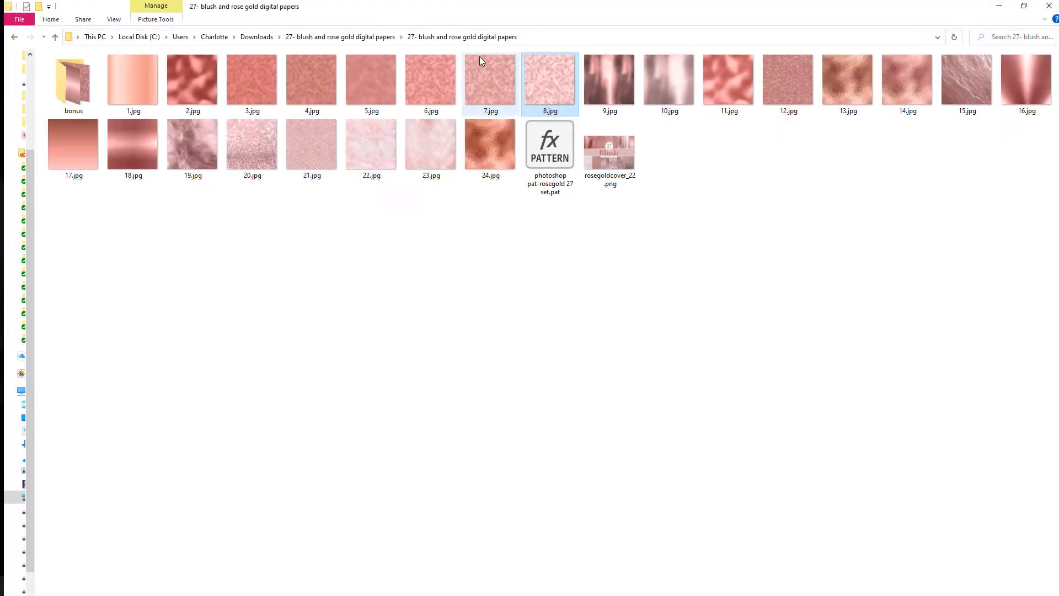
Open 8.jpg in Adobe Photoshop 2020 and restore the program window to a smaller, non-maximised size
right_click(549, 81)
mouse_move(582, 256)
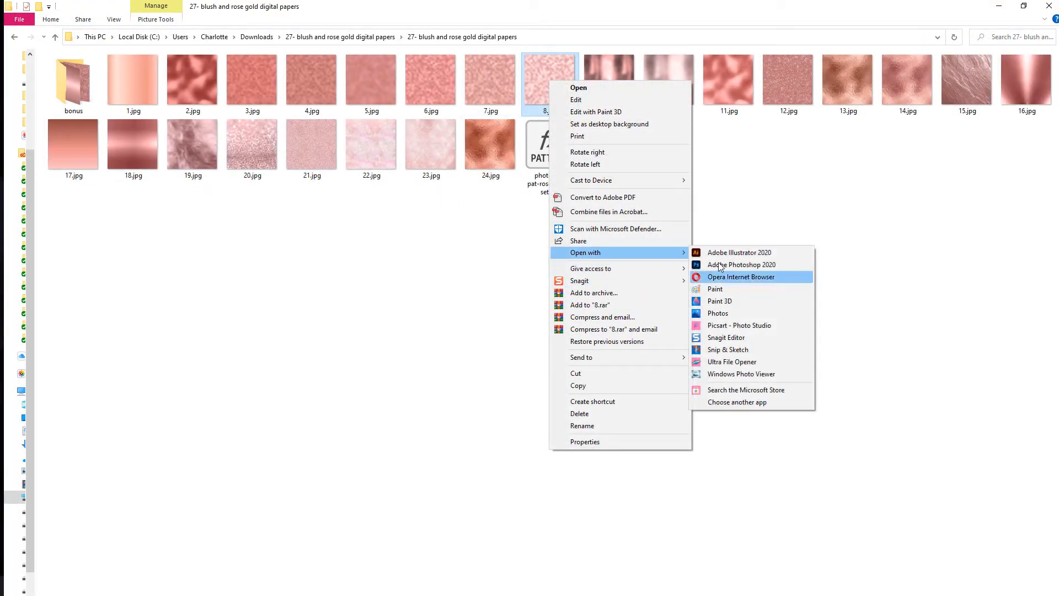
left_click(743, 265)
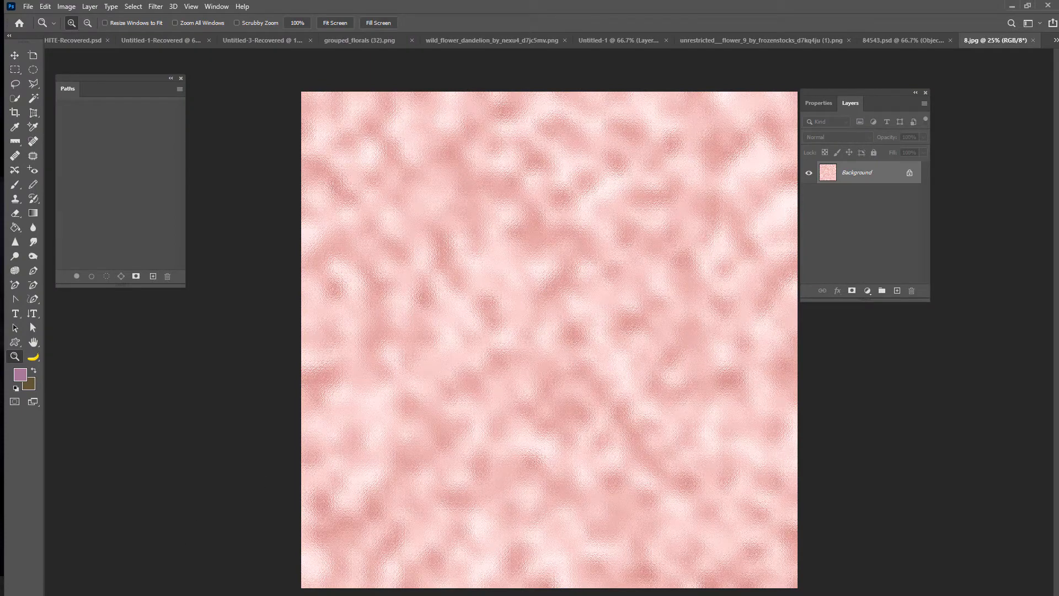
left_click(1029, 7)
double_click(501, 17)
left_click(1028, 6)
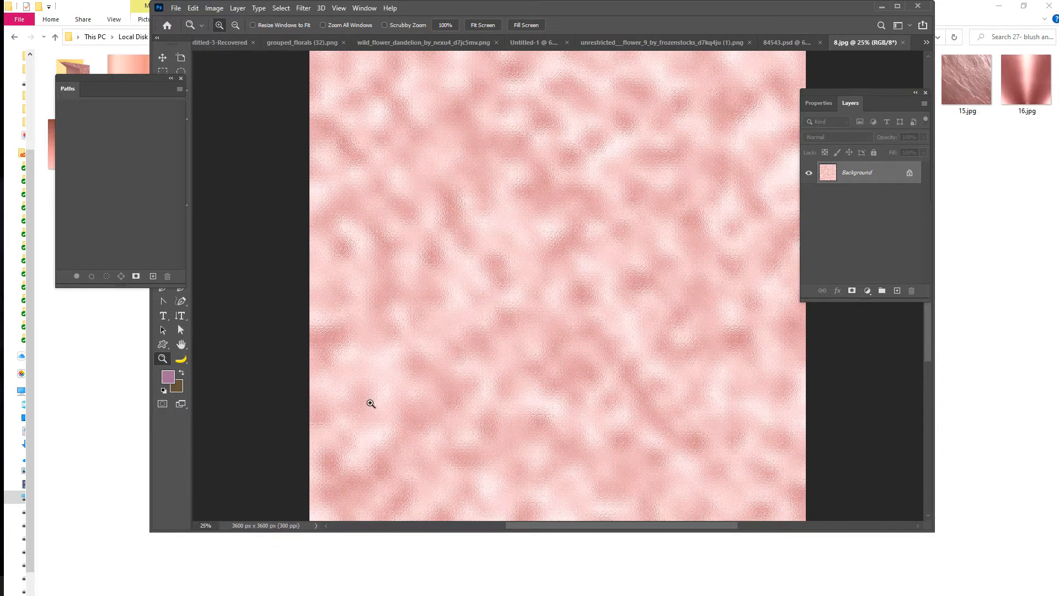
Examine the foil texture's detail up close and at 100% zoom
left_click_drag(370, 404, 461, 411)
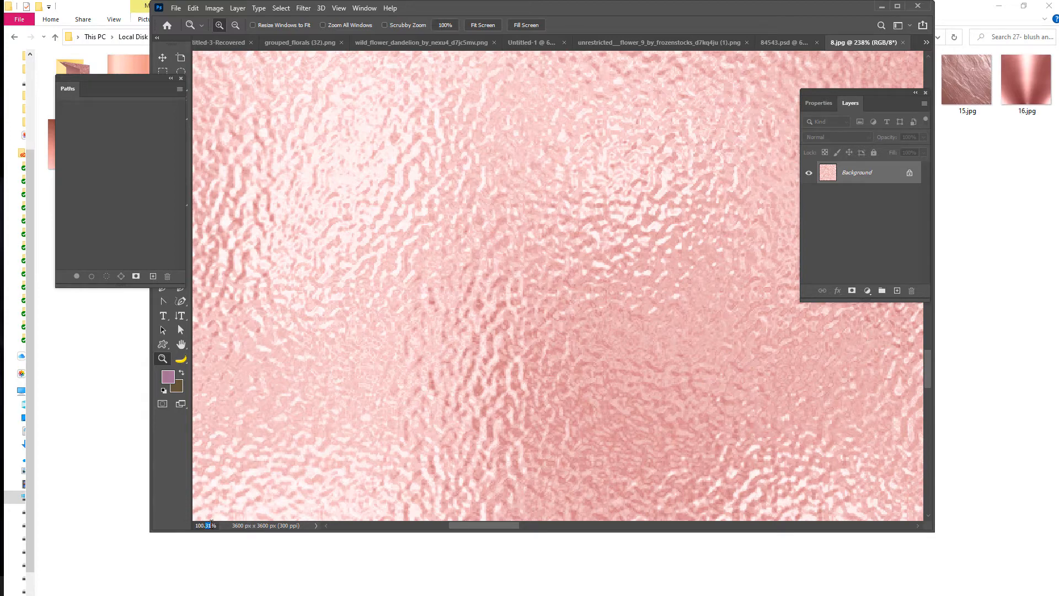
left_click(334, 440)
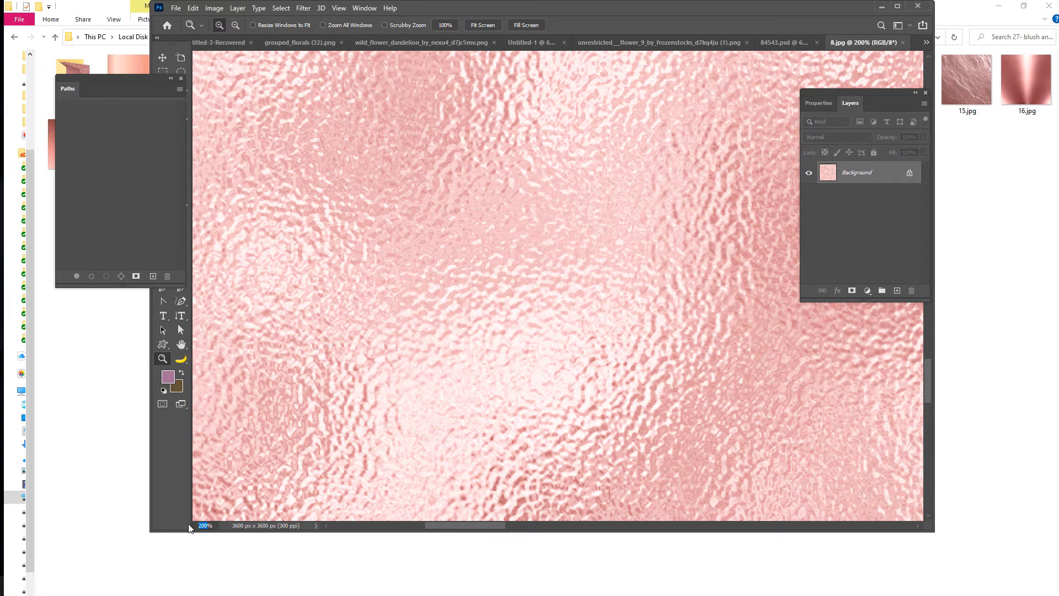
key("Return")
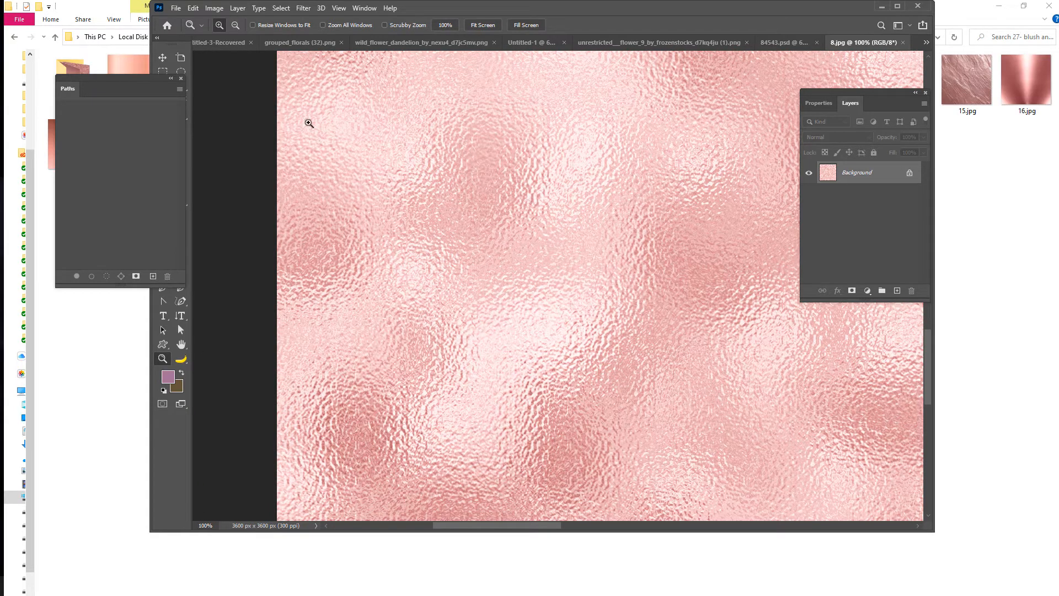
Try to move the locked Background layer of 8.jpg with the Move tool
key("v")
left_click_drag(620, 146, 583, 155)
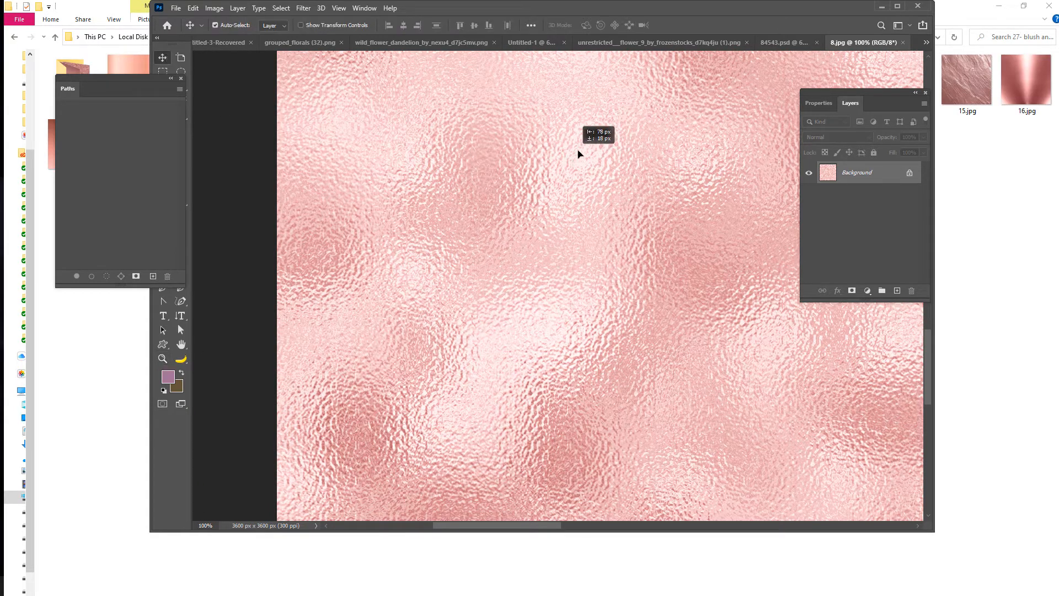
left_click(603, 263)
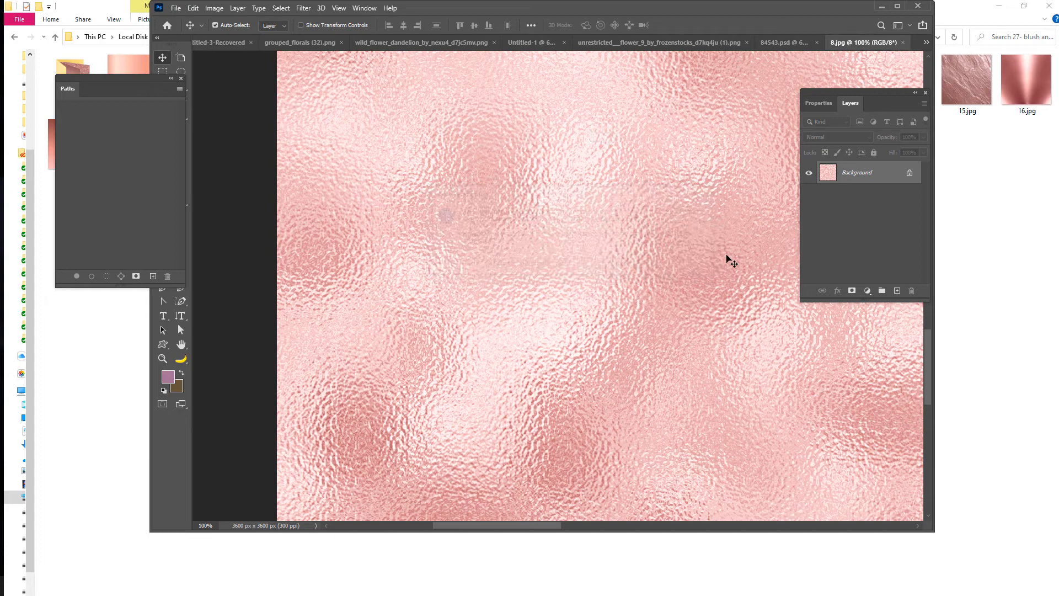
Unlock the Background layer of 8.jpg and define the foil texture as a pattern
left_click(910, 173)
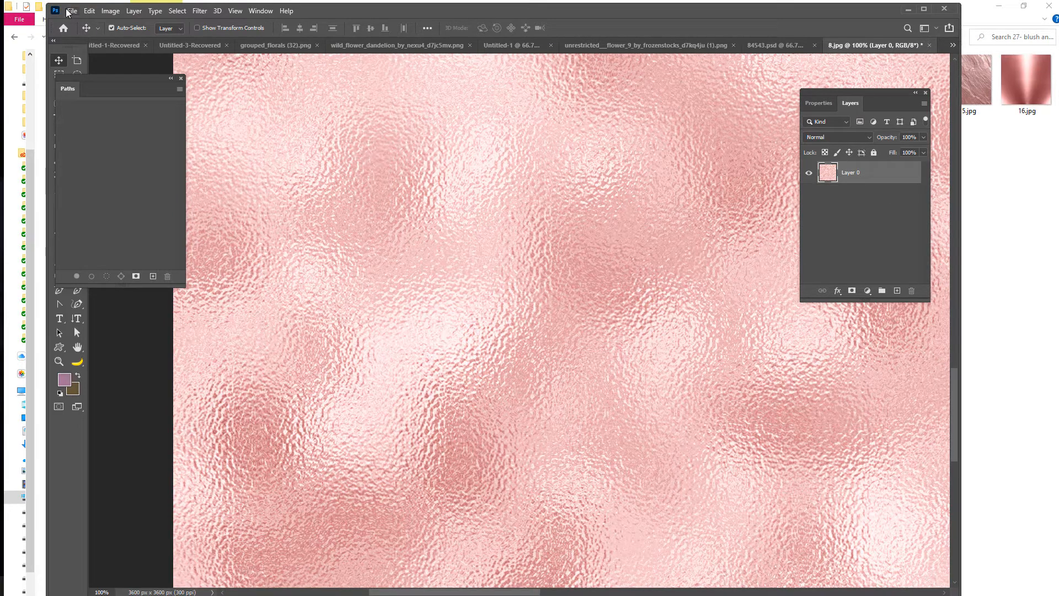
left_click(89, 11)
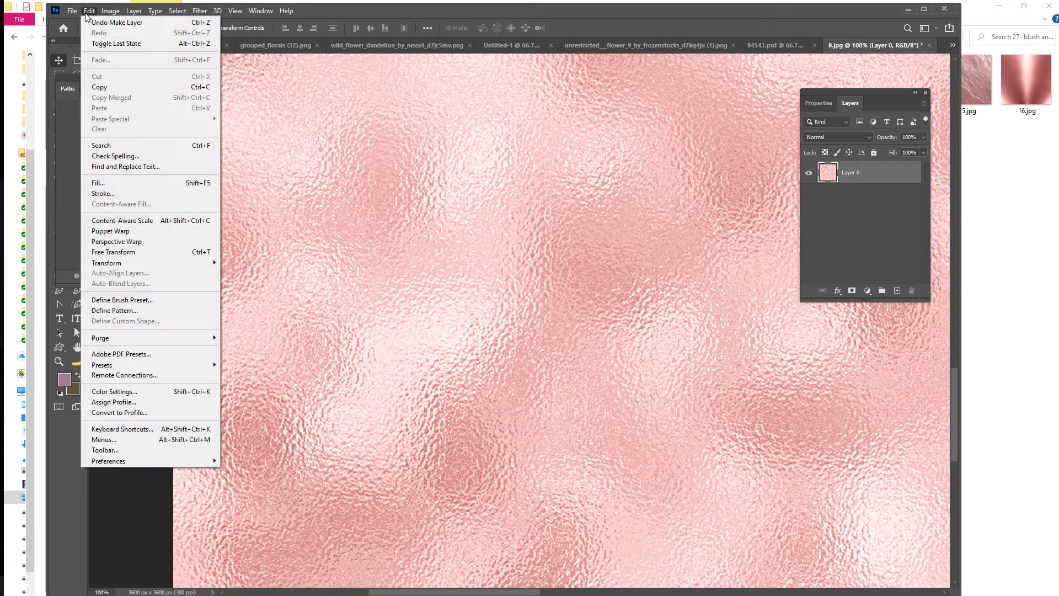
left_click(113, 311)
left_click(642, 206)
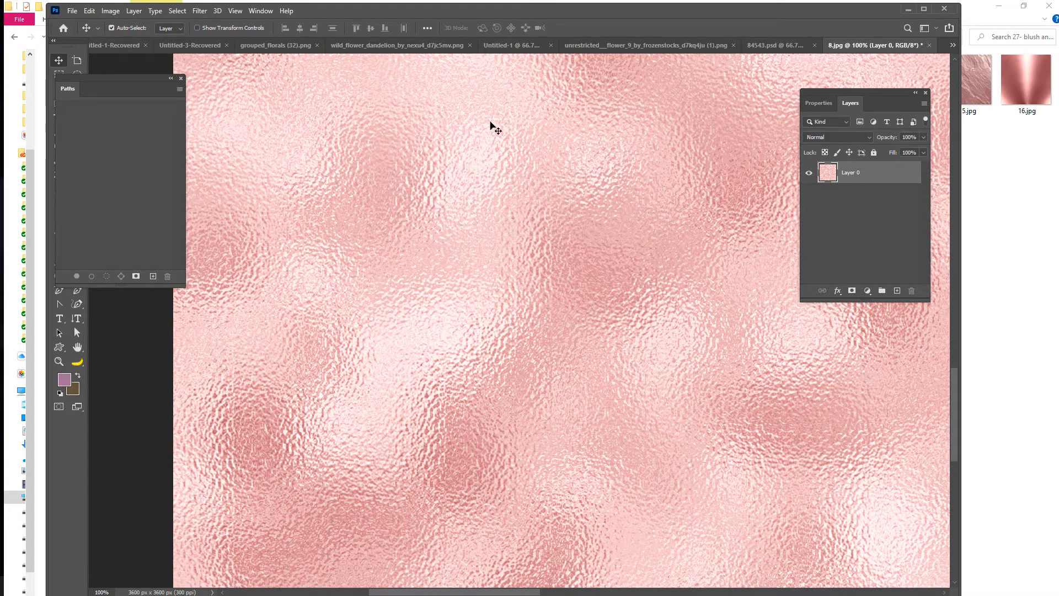
Create a new document from the Landscape, 6 x 4 photo preset at 300 ppi and unlock its background layer
left_click(71, 11)
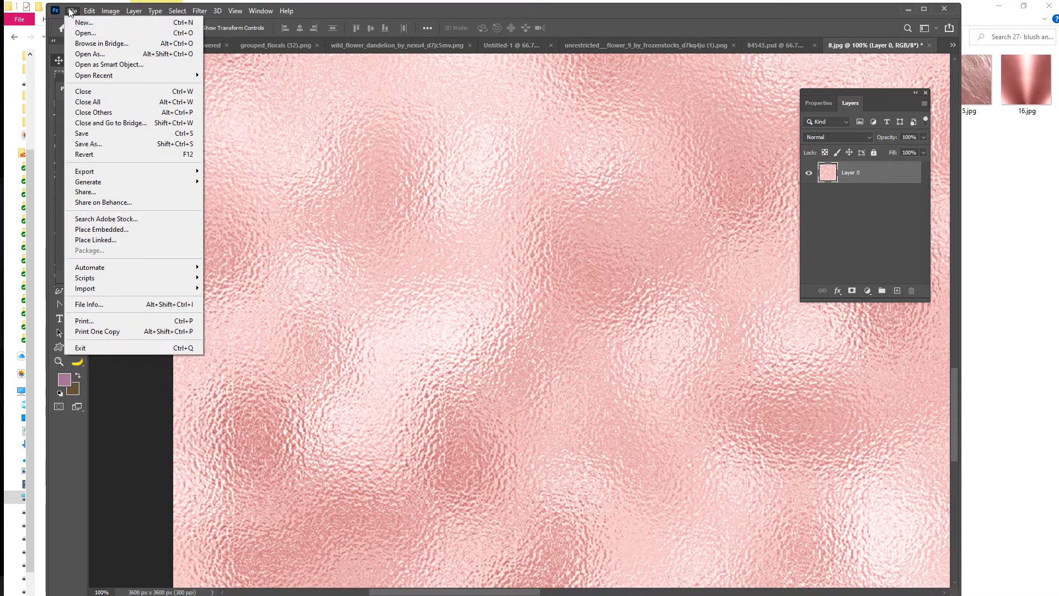
left_click(77, 22)
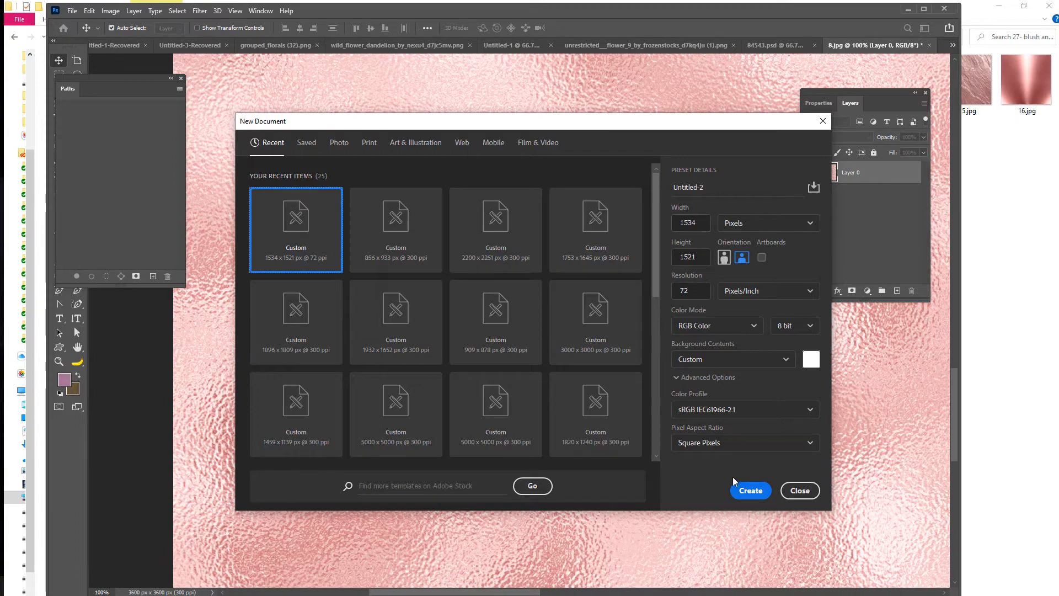
left_click(341, 146)
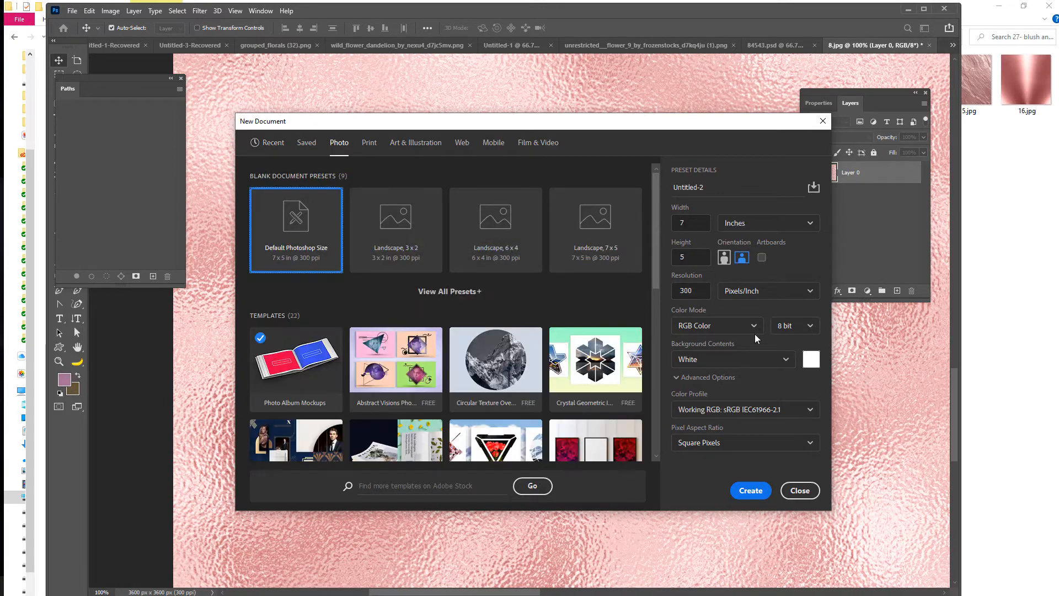
left_click(515, 238)
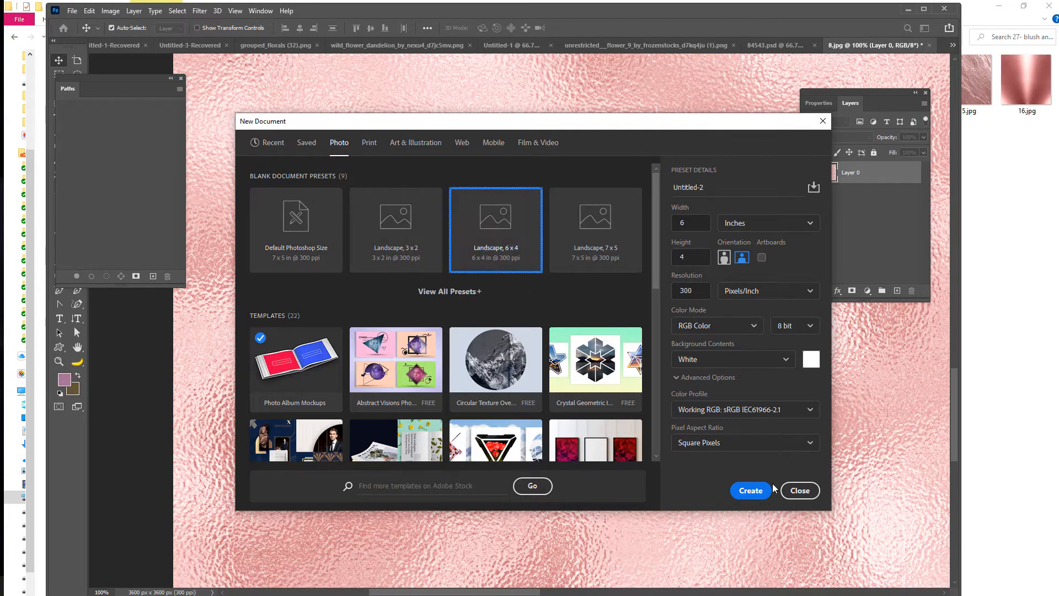
left_click(690, 222)
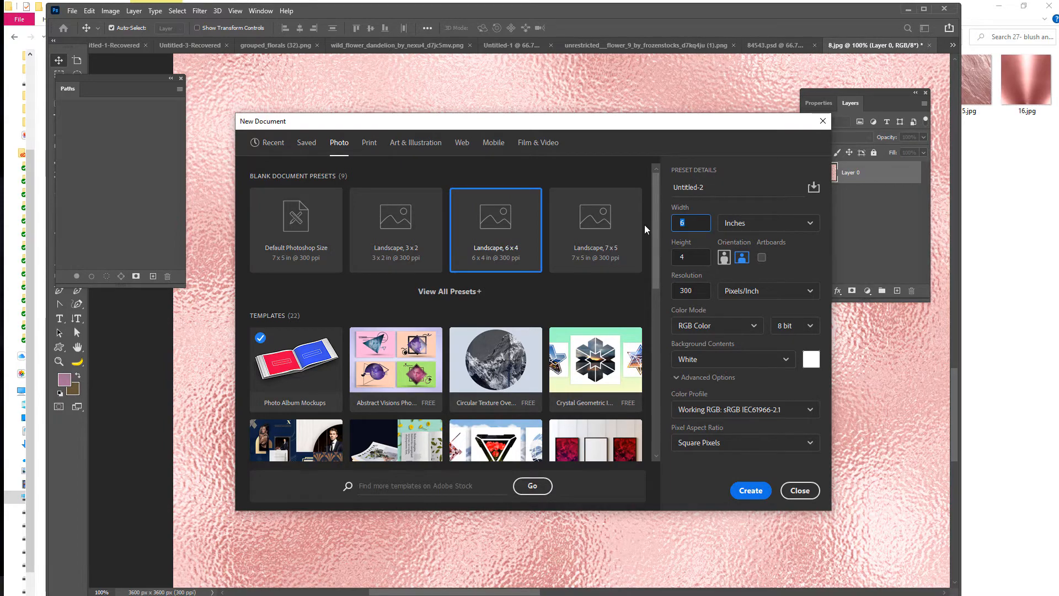
left_click(753, 490)
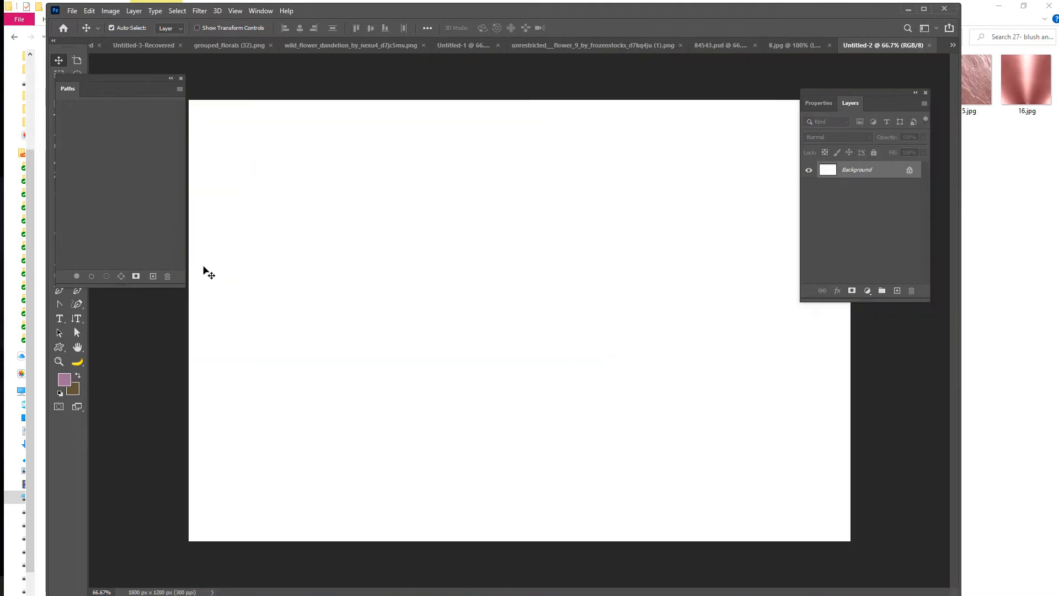
left_click(909, 169)
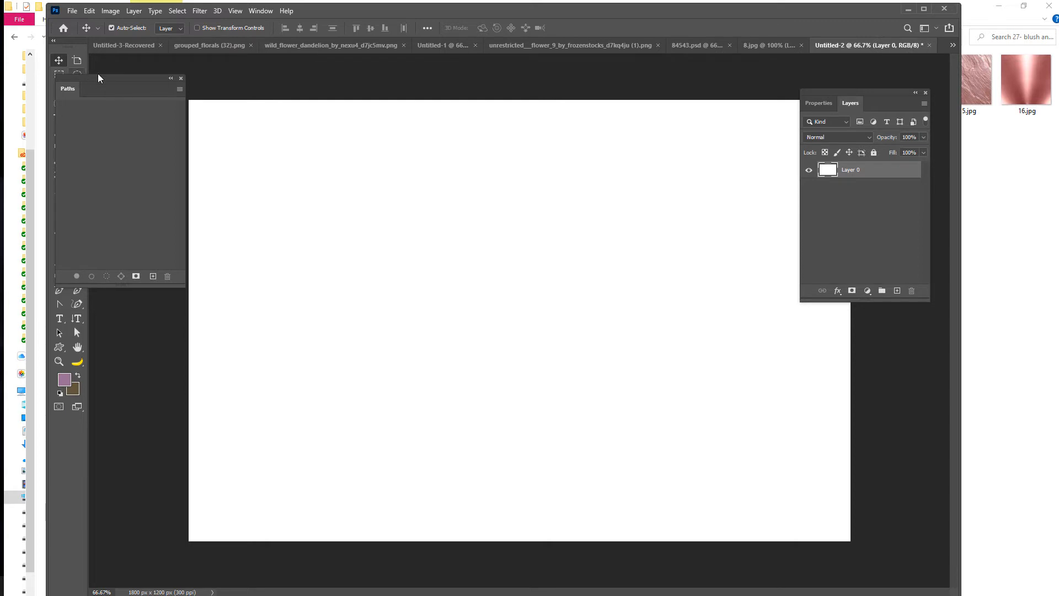
Move the Paths panel clear of the tools and add the text "glam" to the upper part of the canvas
left_click_drag(112, 89, 171, 346)
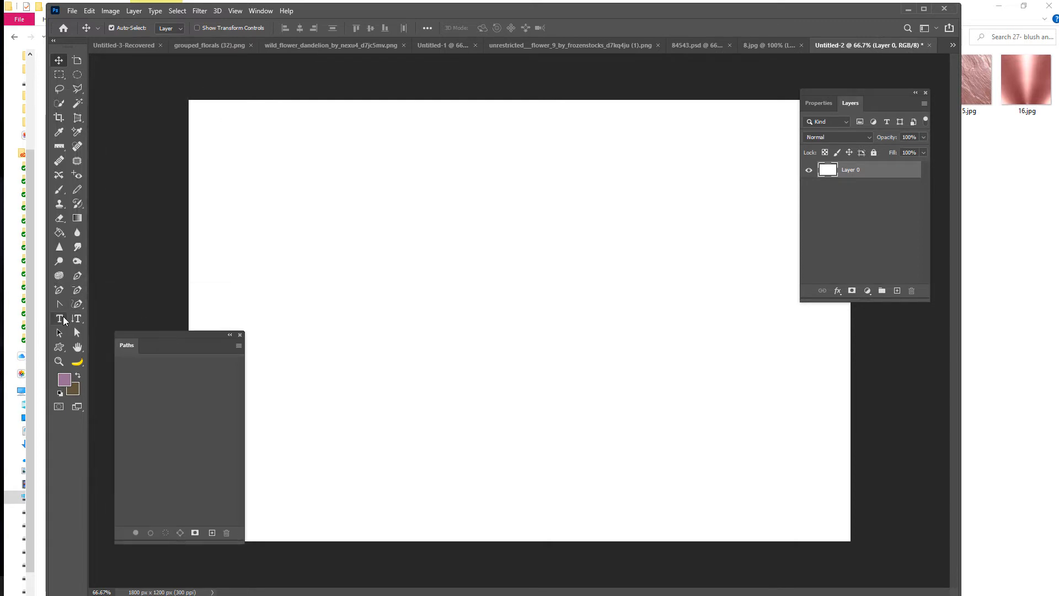
left_click(60, 319)
left_click(421, 272)
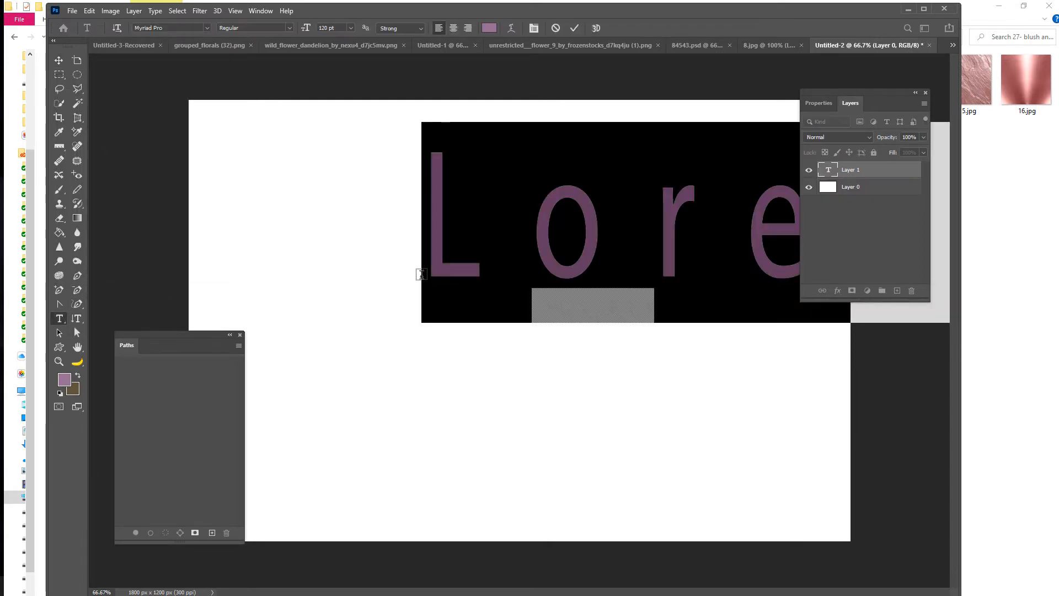
type("gla")
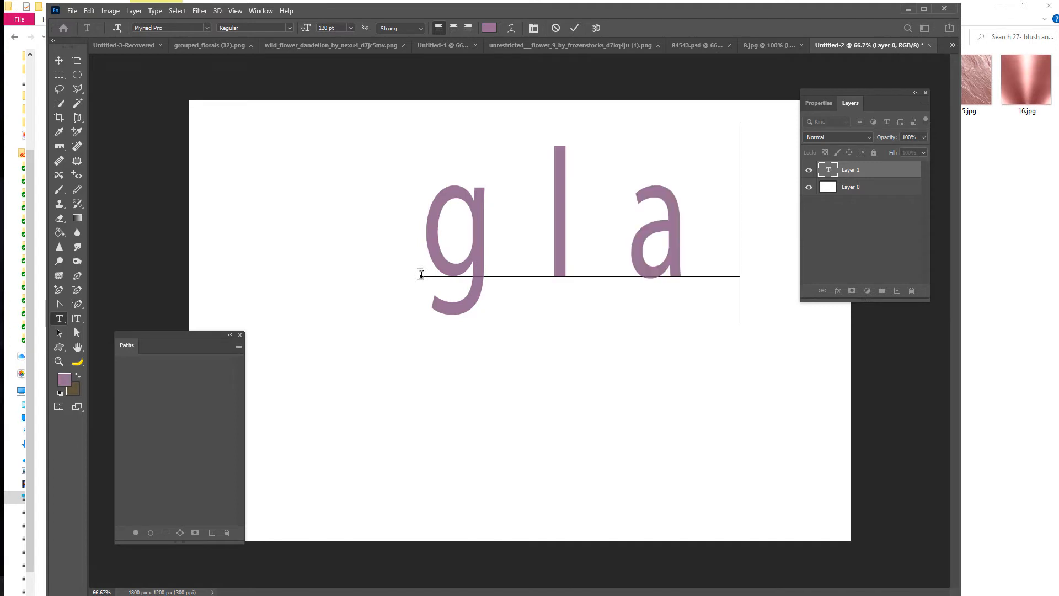
type("m")
Change the font of the whole word "glam" to michael
key("ctrl+a")
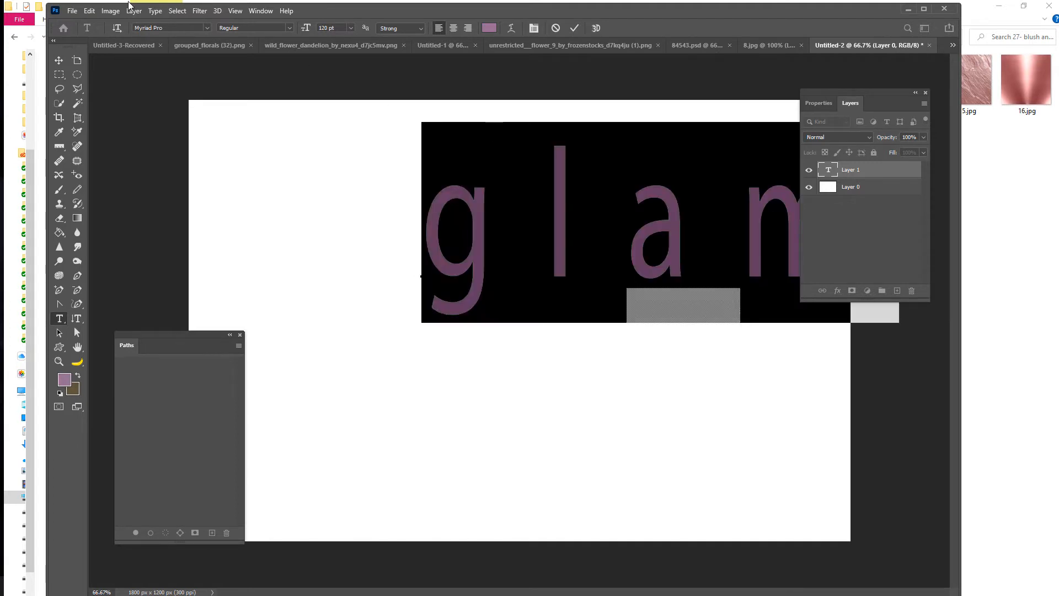
left_click(192, 28)
left_click(207, 28)
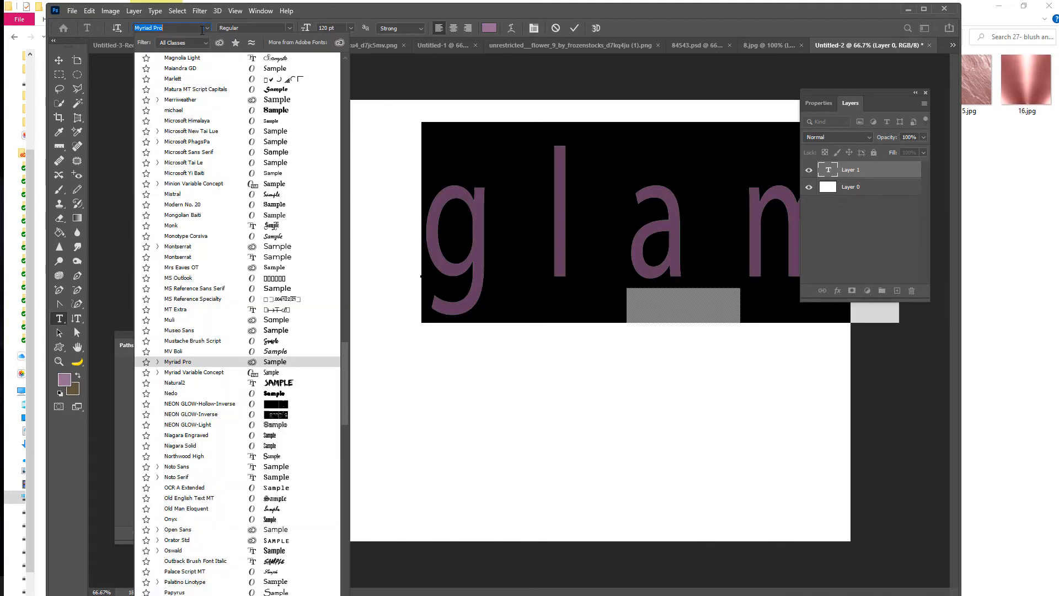
left_click(246, 110)
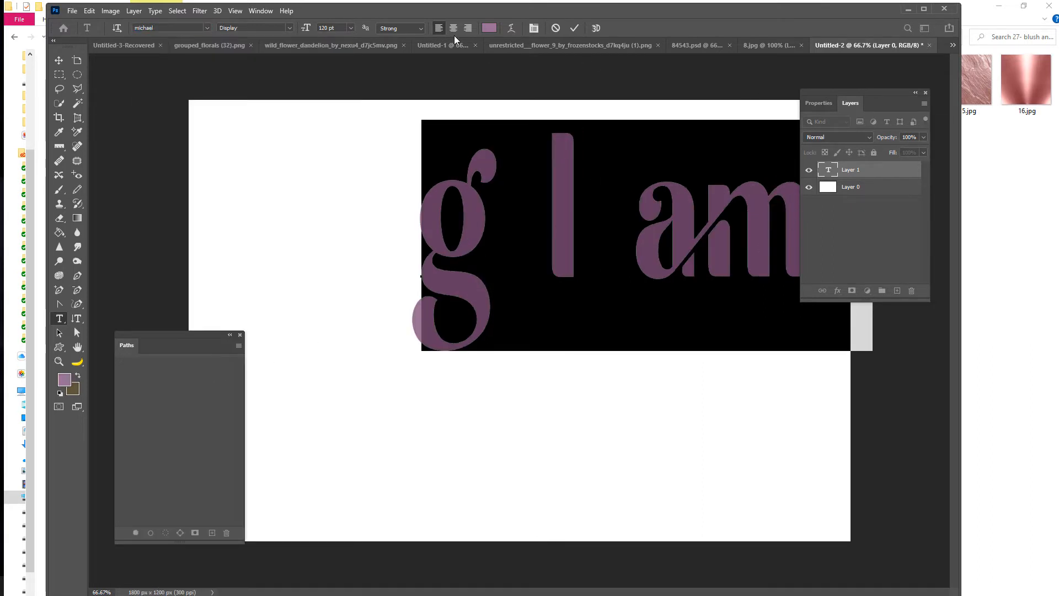
Show the Character panel and place it beside the text, clear of the Layers panel
left_click(260, 11)
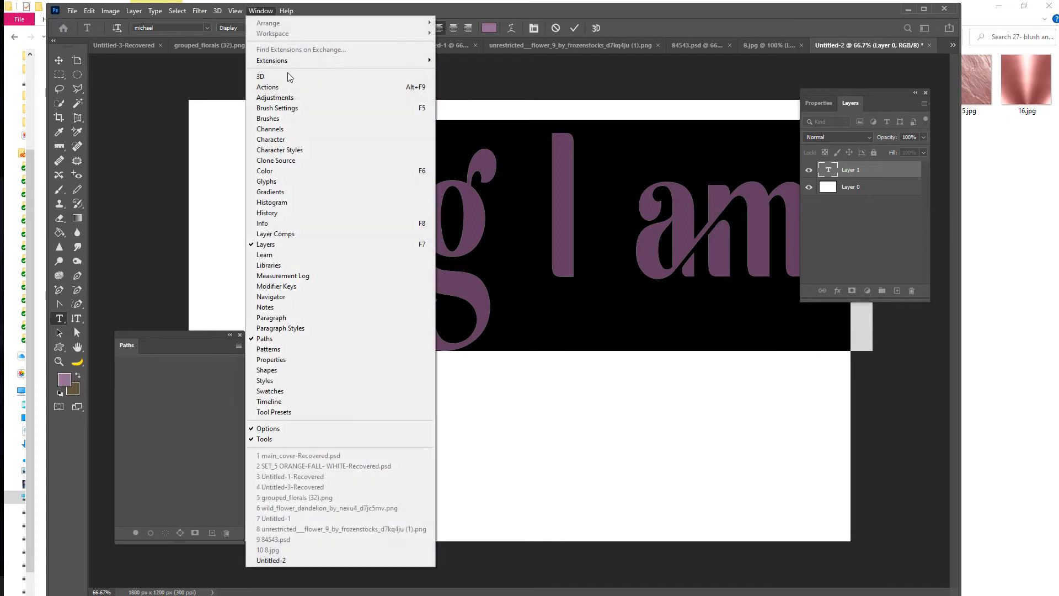
left_click(278, 142)
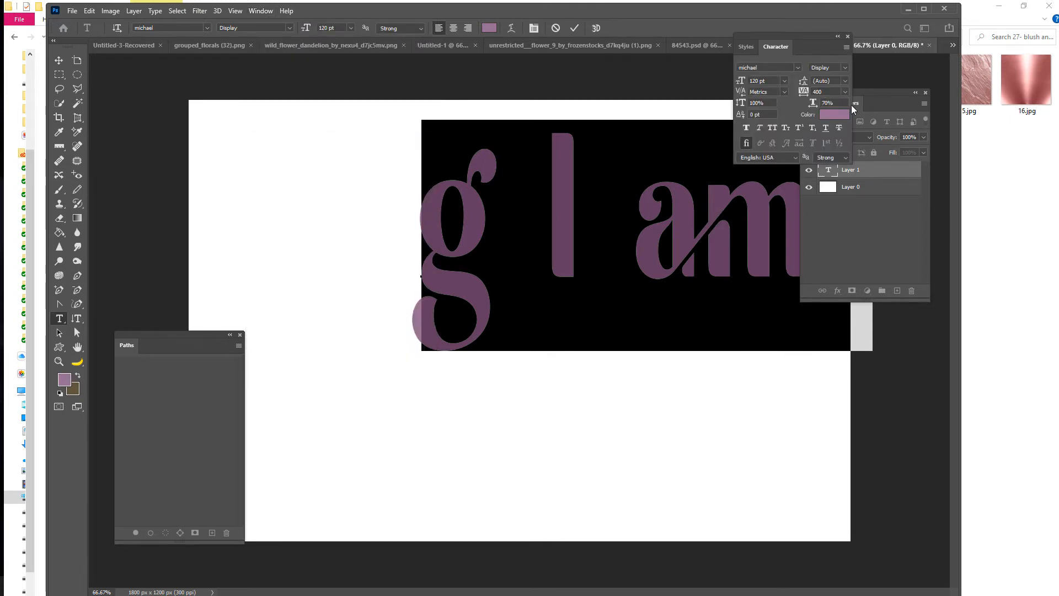
left_click_drag(804, 44, 249, 107)
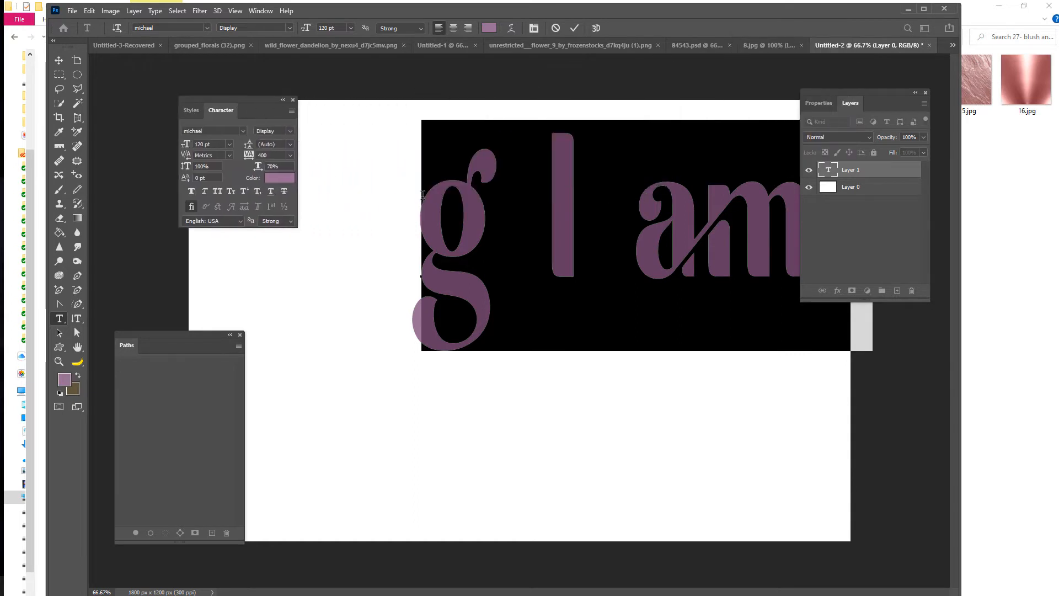
Set the horizontal scale of the whole word "glam" to 100%
left_click(645, 232)
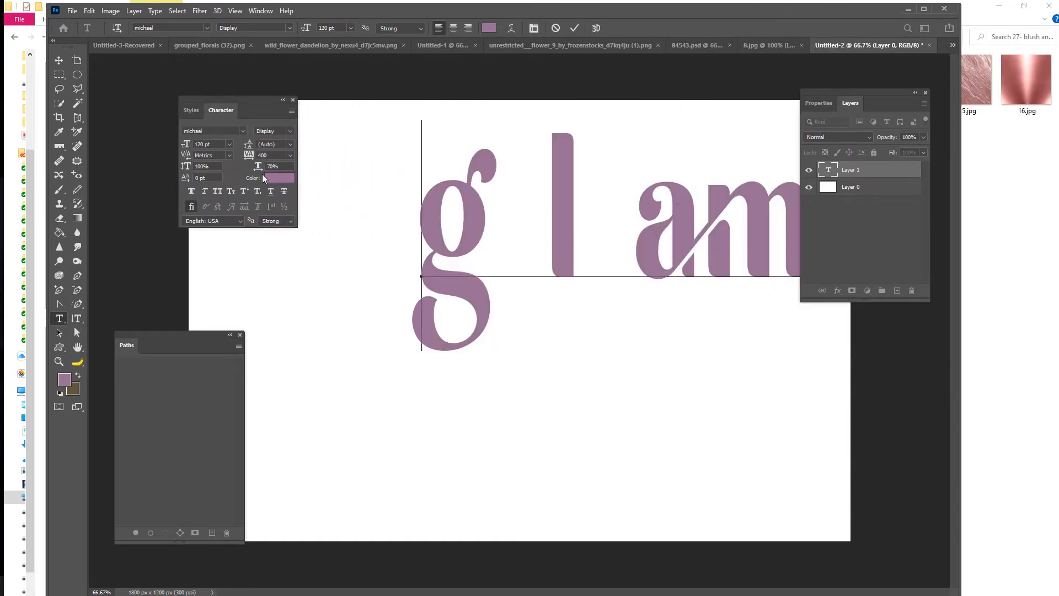
left_click_drag(485, 196, 612, 178)
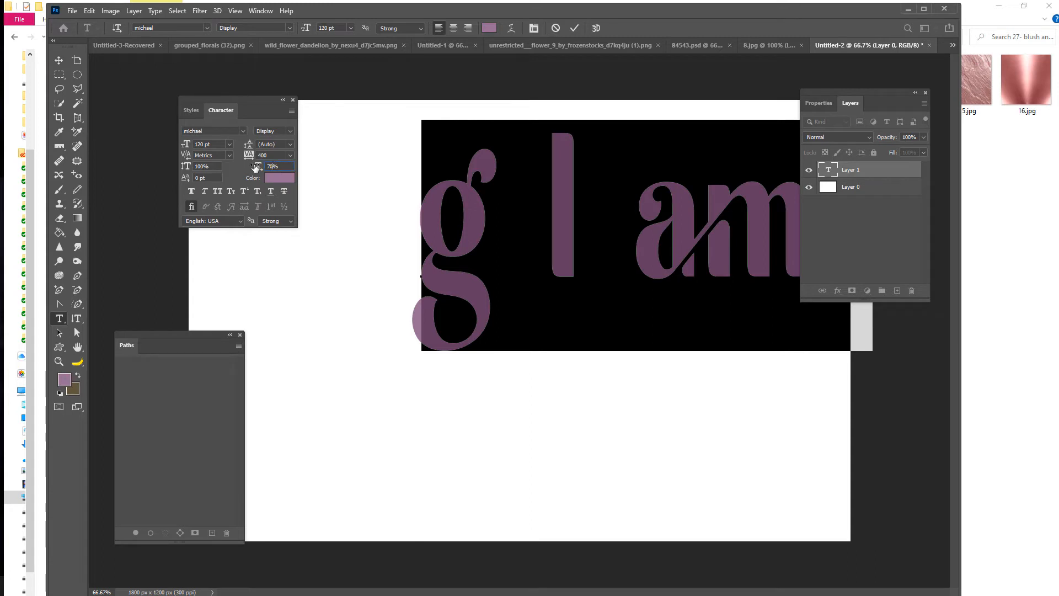
left_click_drag(255, 167, 256, 168)
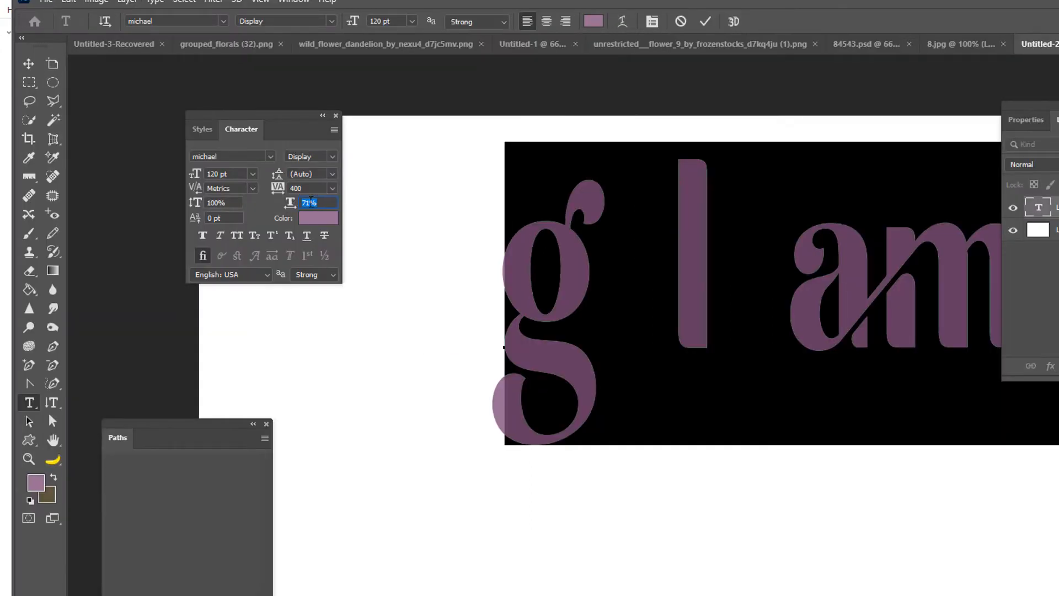
type("0")
key("Return")
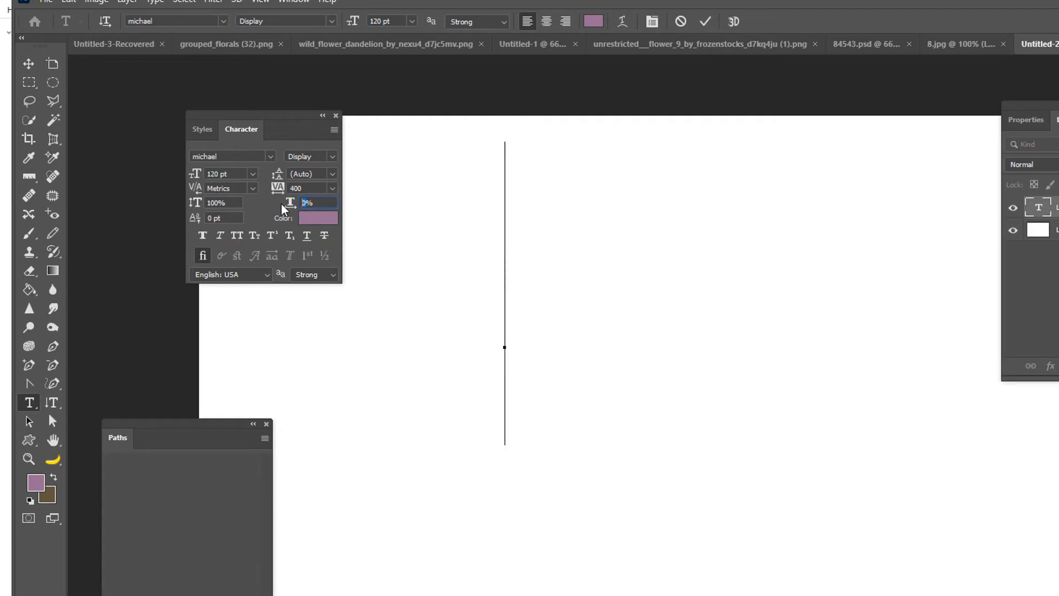
left_click(298, 204)
key("Return")
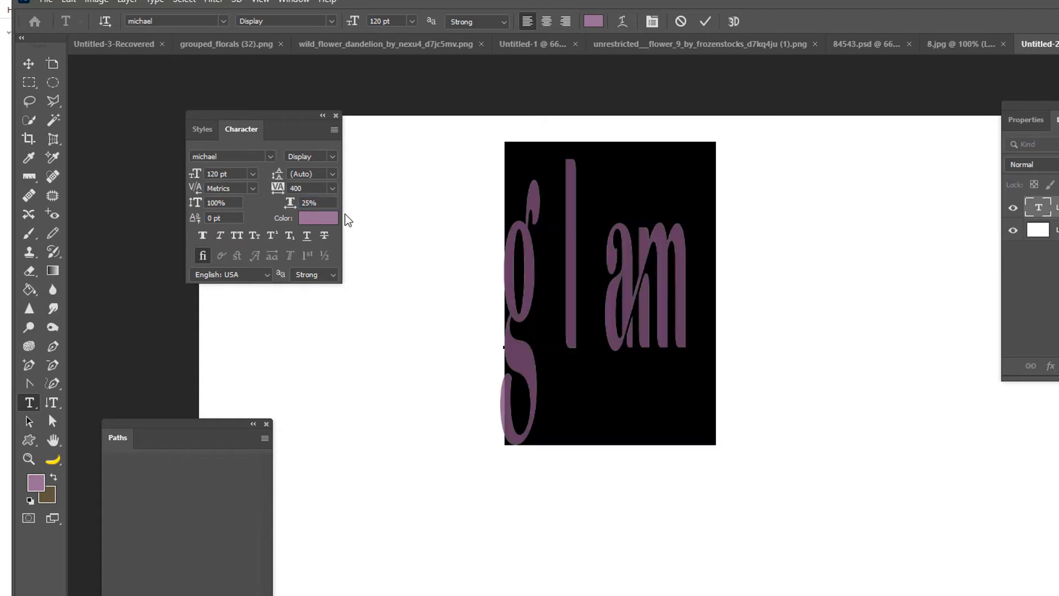
left_click(287, 206)
type("100")
key("Return")
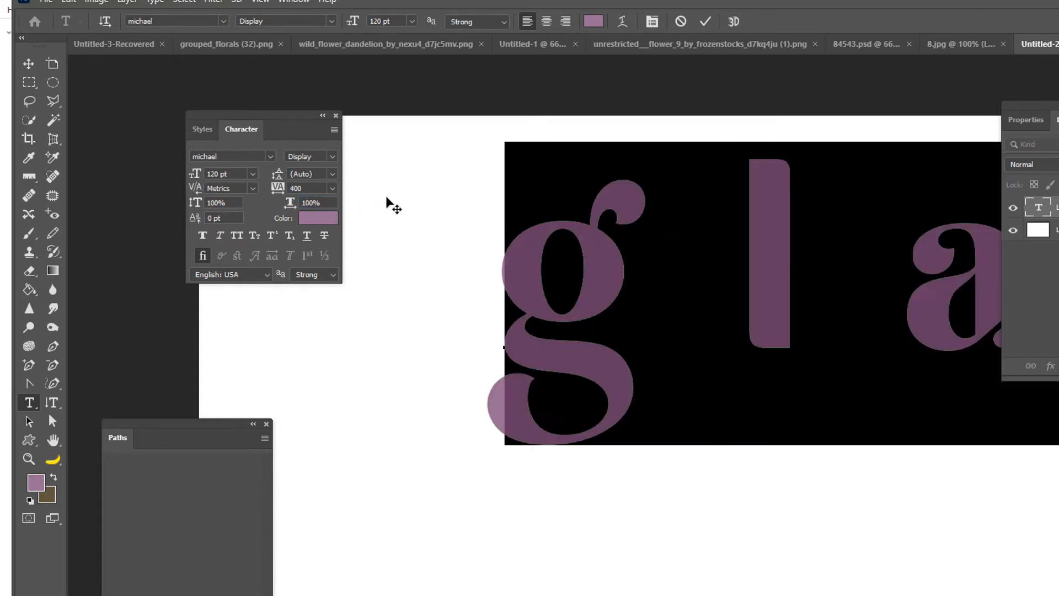
Set the tracking of the word "glam" to 0 and move the text closer to the horizontal middle of the canvas
left_click(332, 190)
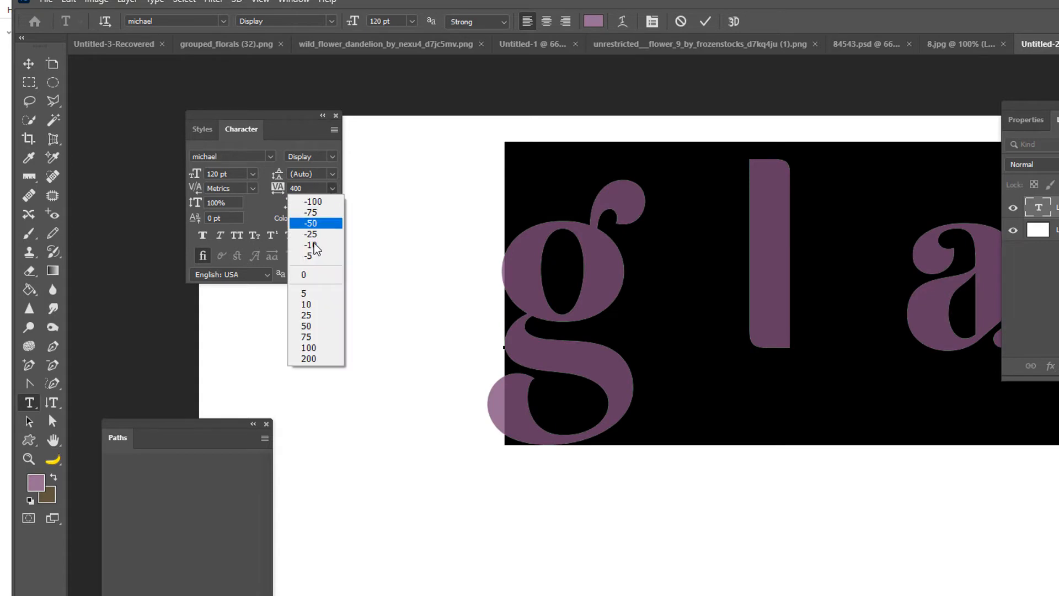
left_click(315, 276)
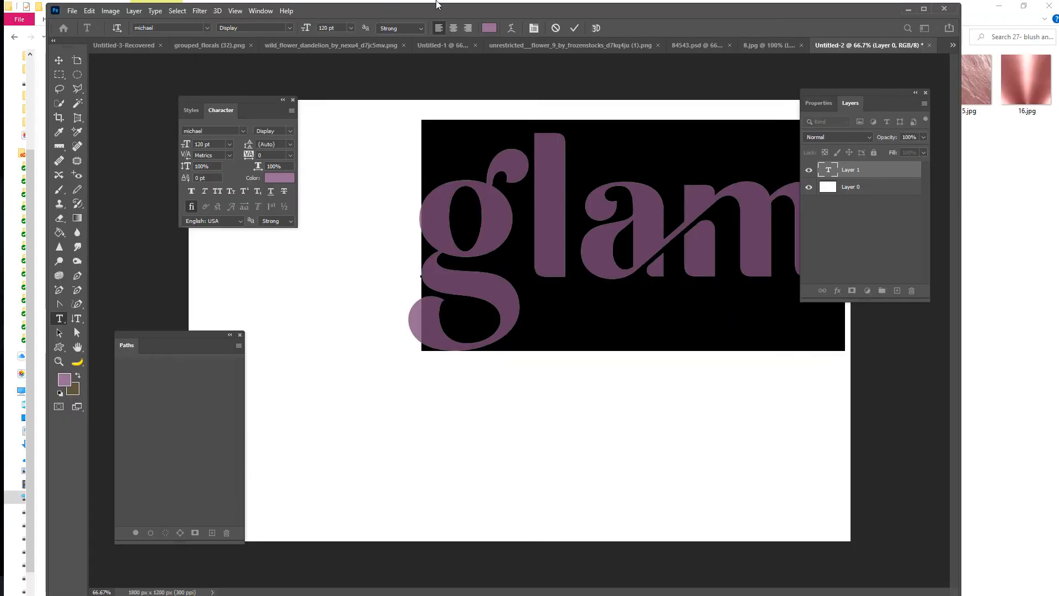
left_click(59, 59)
left_click_drag(485, 216, 418, 216)
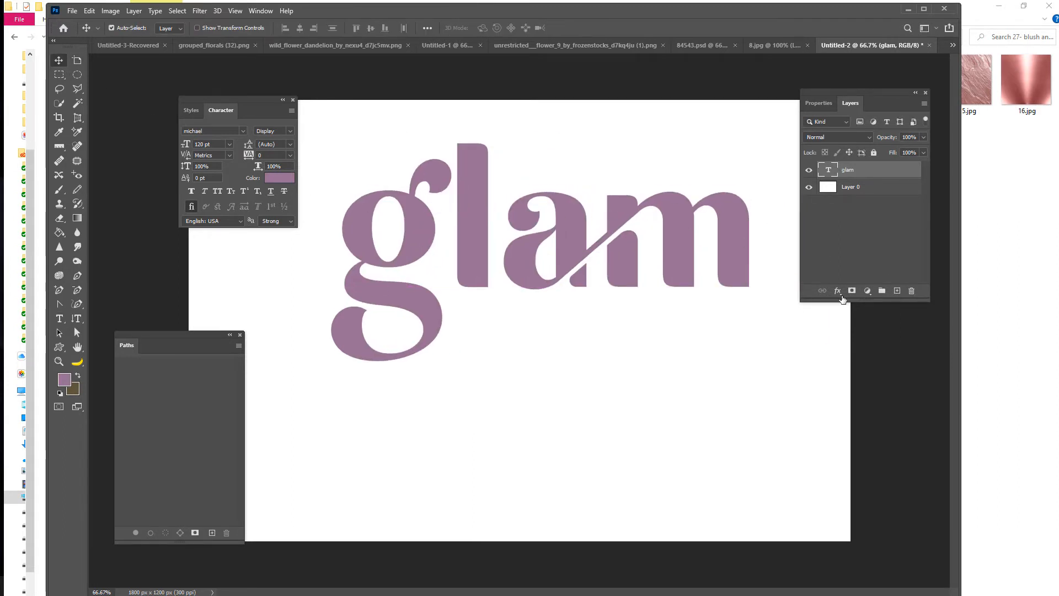
Add a Pattern Overlay to the "glam" text layer using the rose gold foil pattern
left_click(837, 291)
left_click(872, 384)
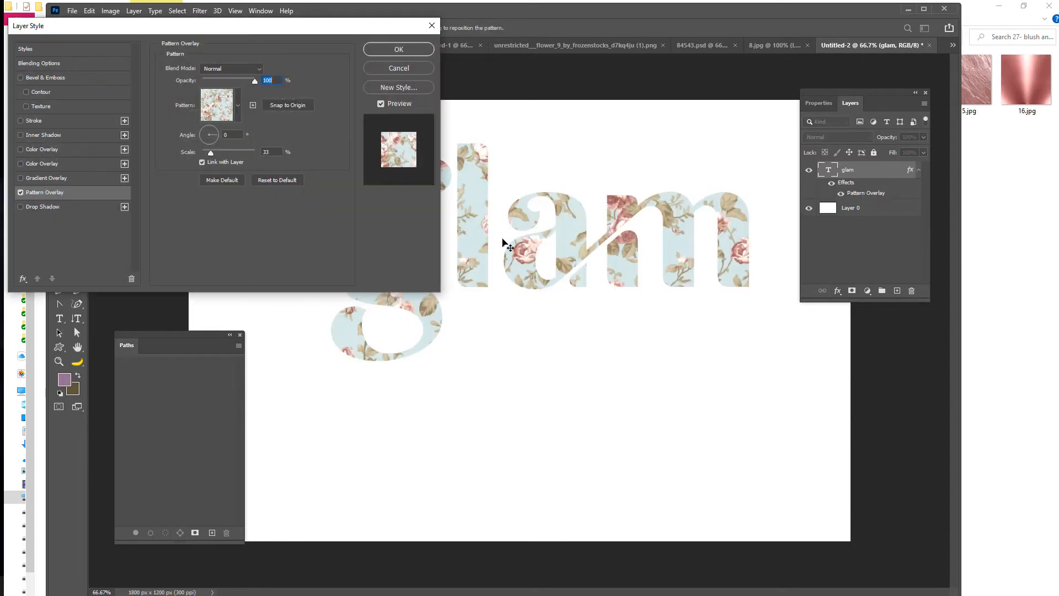
left_click(238, 105)
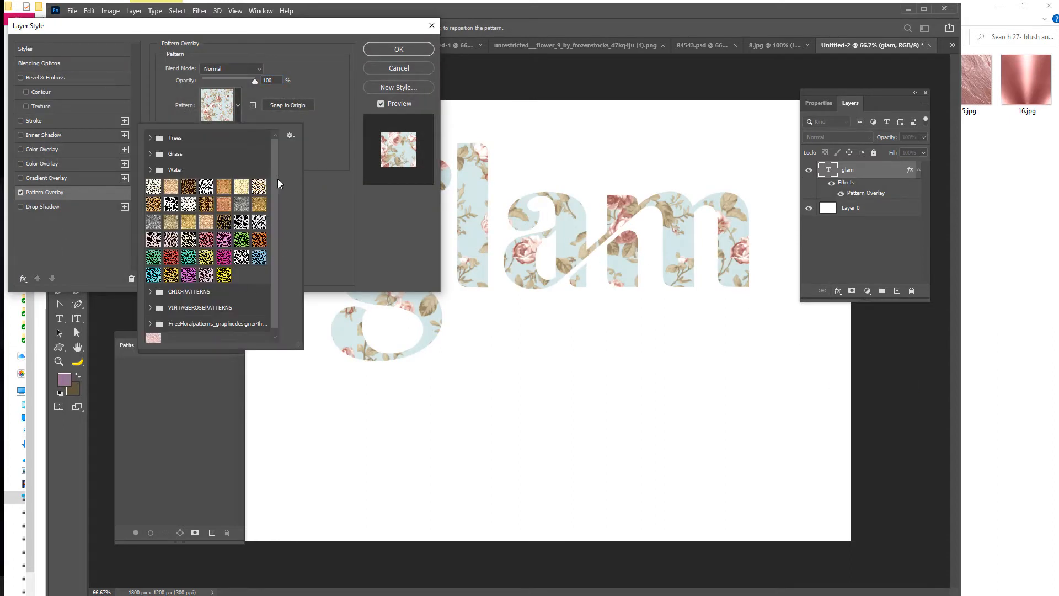
scroll(278, 184, "down", 1)
left_click(152, 333)
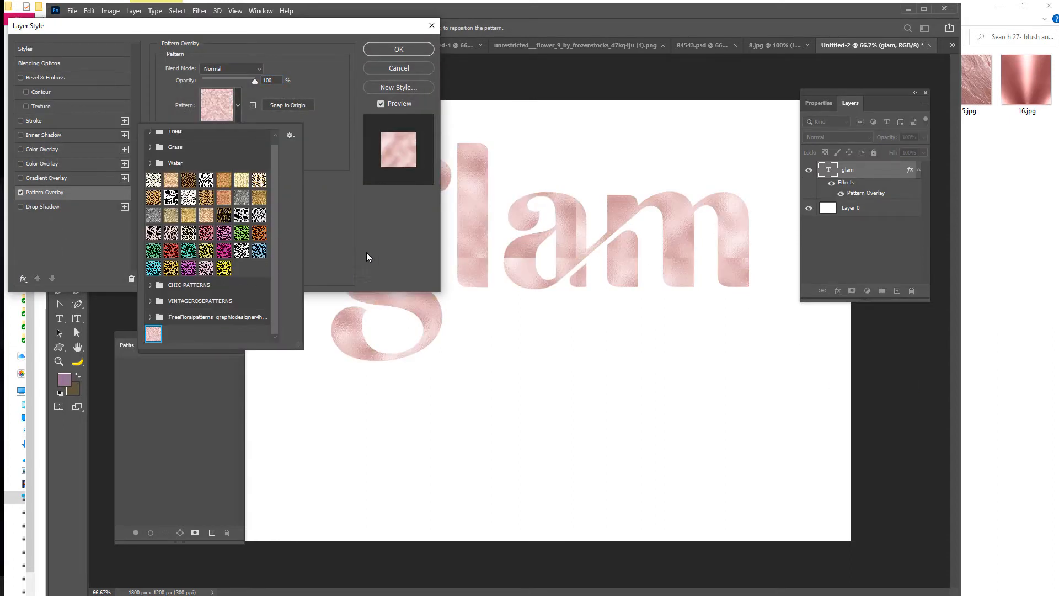
left_click(353, 153)
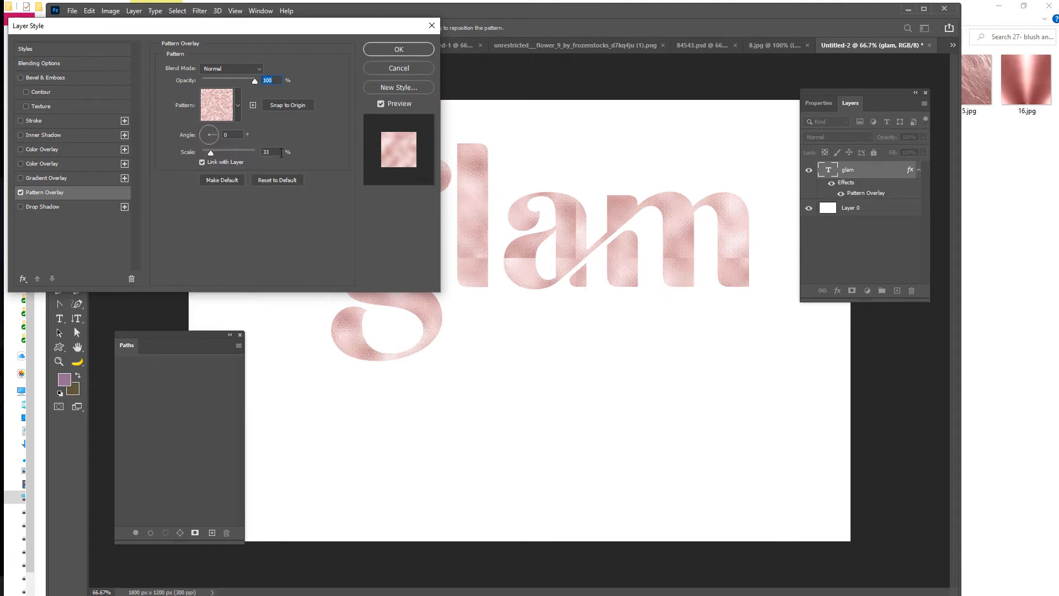
Set the Pattern Overlay's scale to 100%, move the dialog off the lettering and apply the effect
type("100")
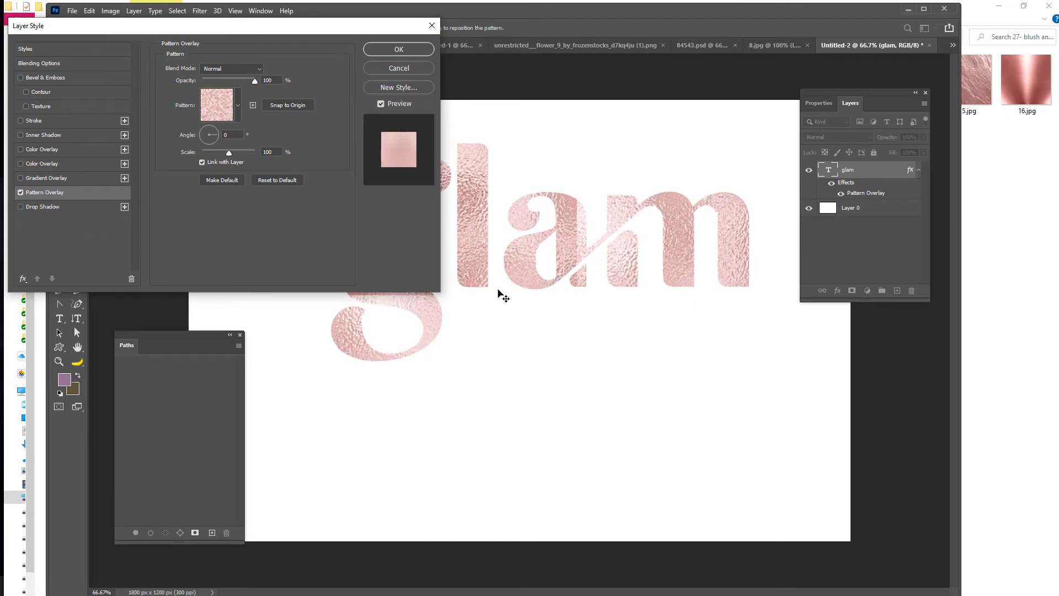
left_click_drag(329, 32, 236, 63)
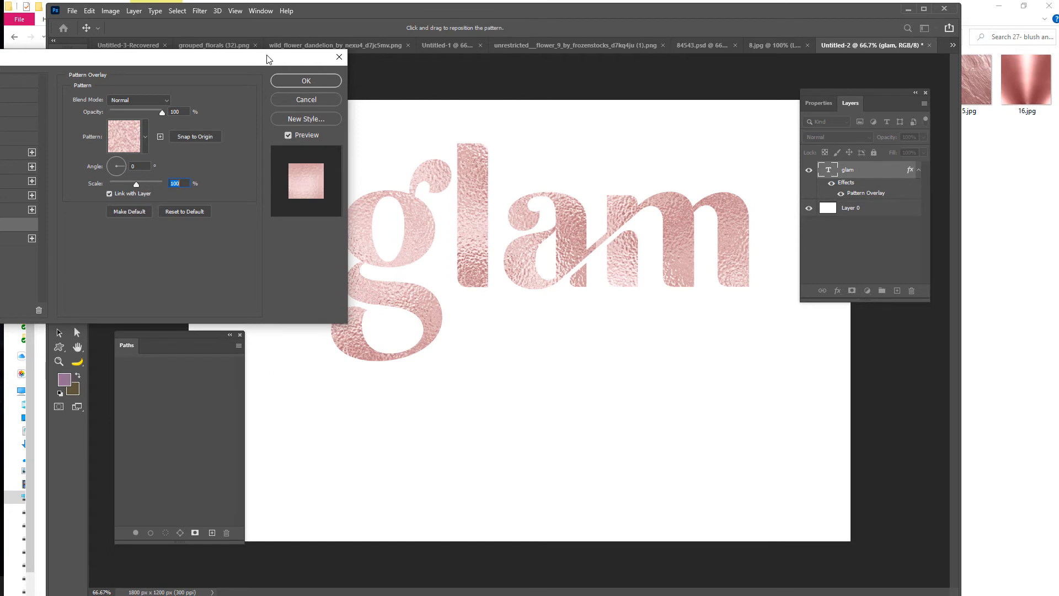
left_click_drag(270, 61, 200, 60)
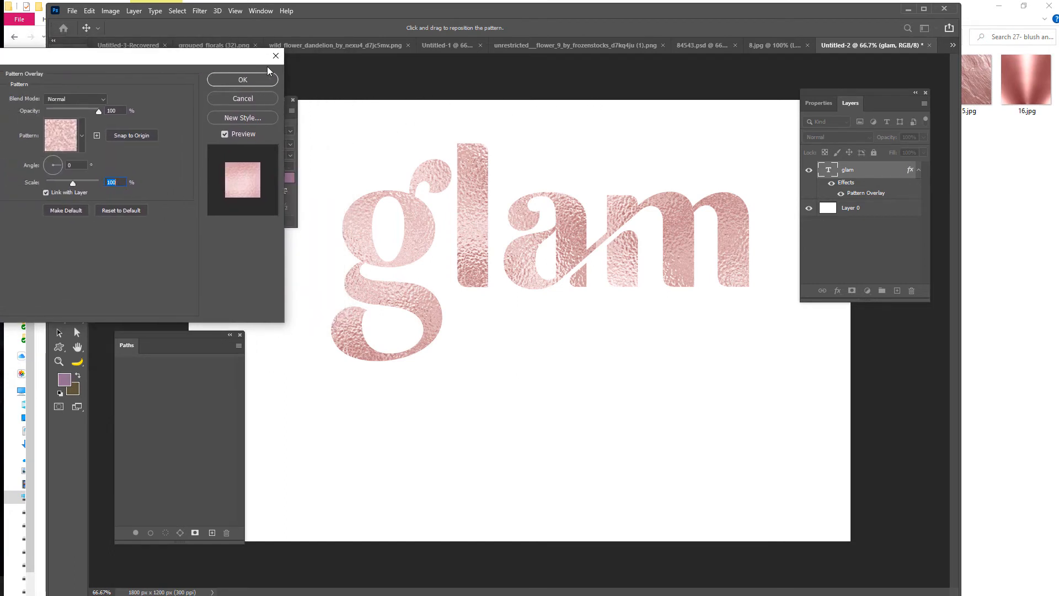
left_click(245, 79)
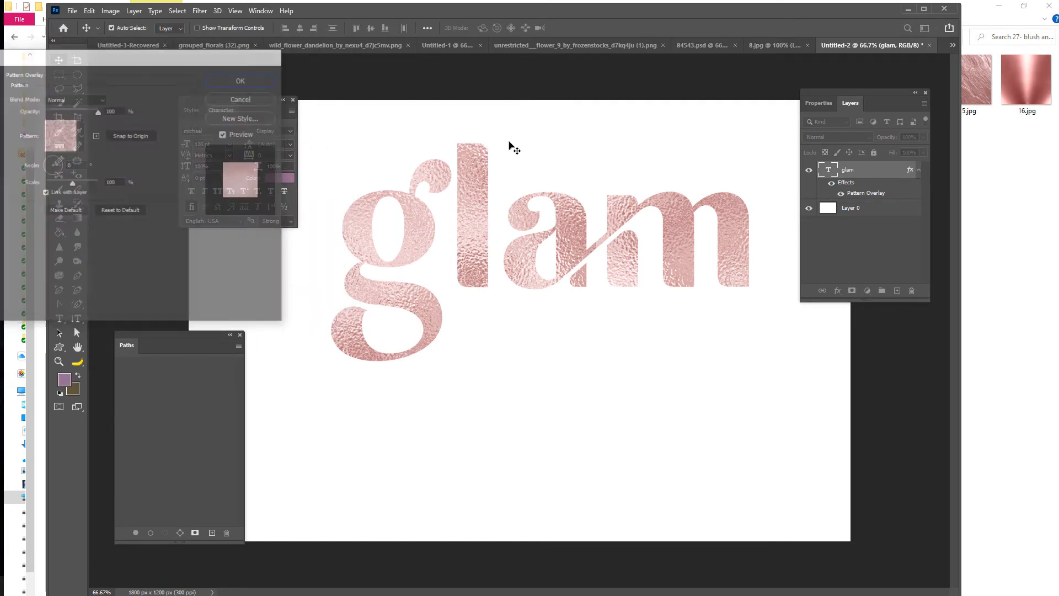
Clear the layer style from the "glam" text layer
right_click(874, 171)
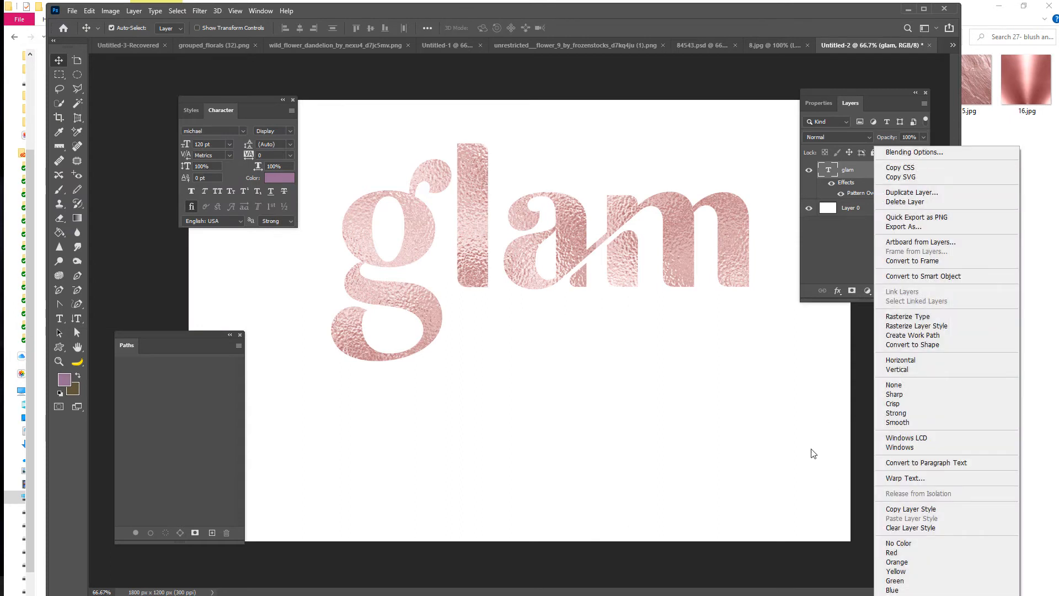
left_click(913, 527)
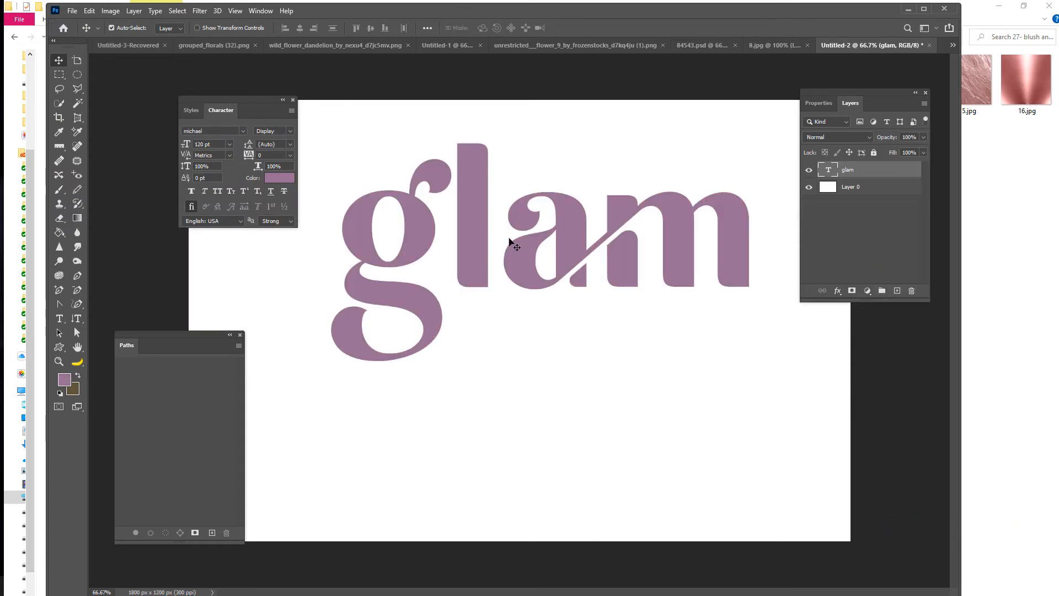
Copy the rose gold foil image from 8.jpg and paste it as a layer above the "glam" text
left_click(763, 45)
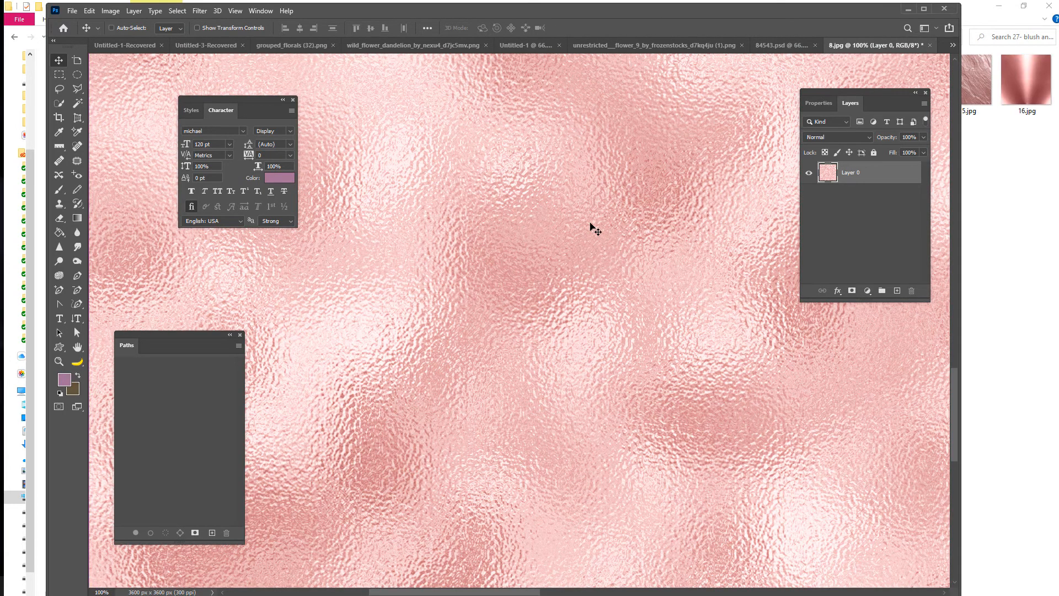
left_click(775, 43)
left_click(896, 45)
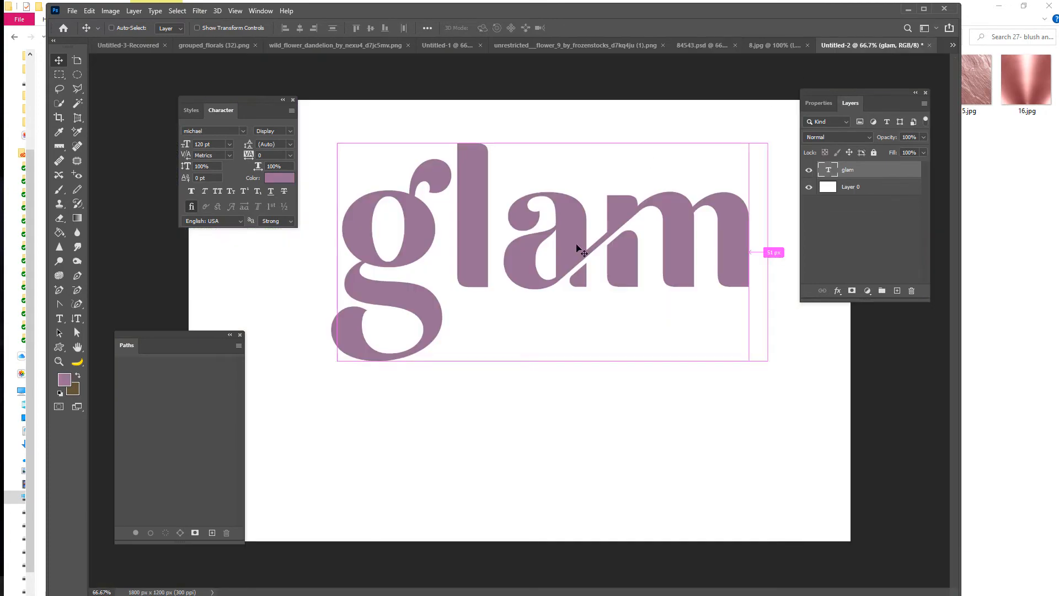
key("ctrl+v")
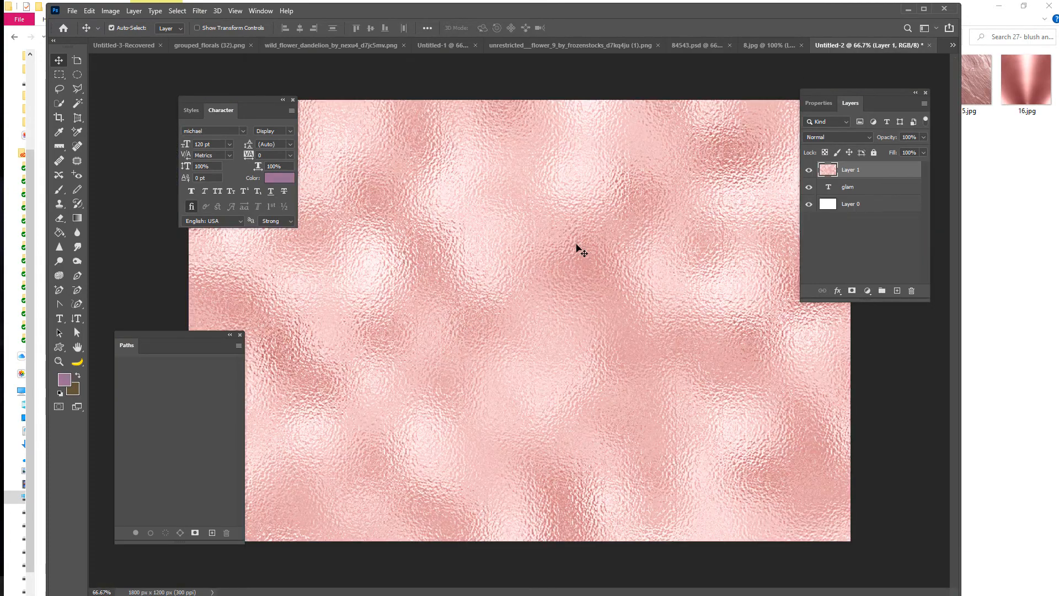
Cut the pasted foil layer to the "glam" lettering by selecting the text's outline, deleting the foil outside it and deselecting
left_click(848, 189, "ctrl")
left_click(833, 188, "ctrl")
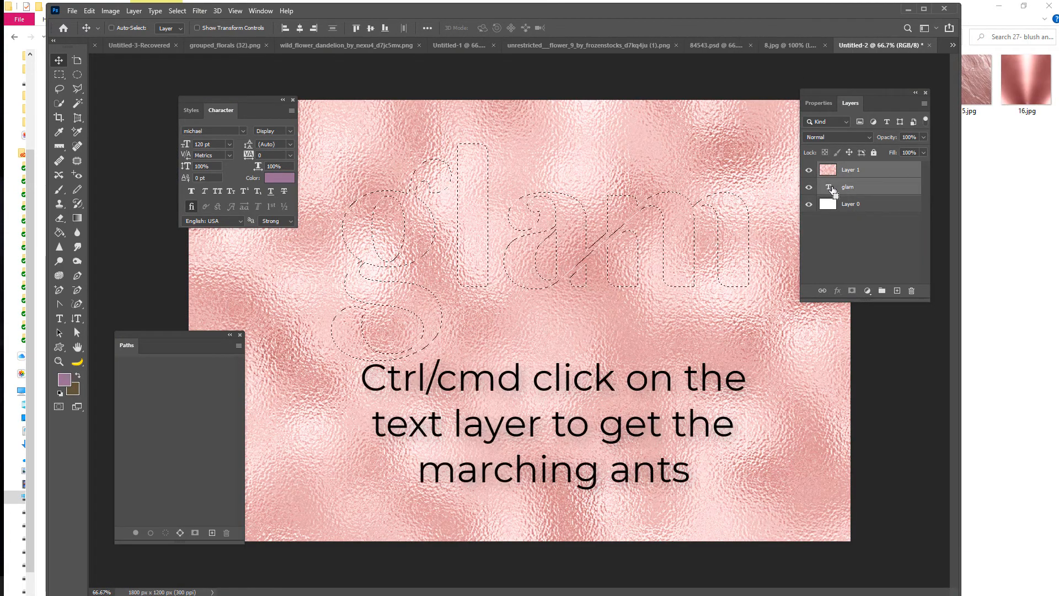
left_click(881, 170)
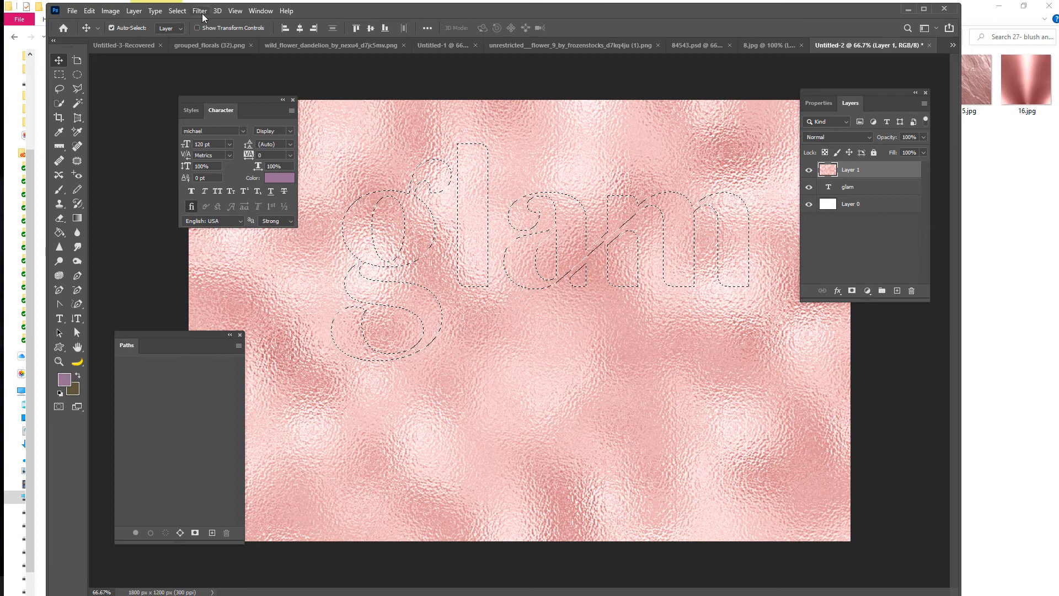
left_click(177, 12)
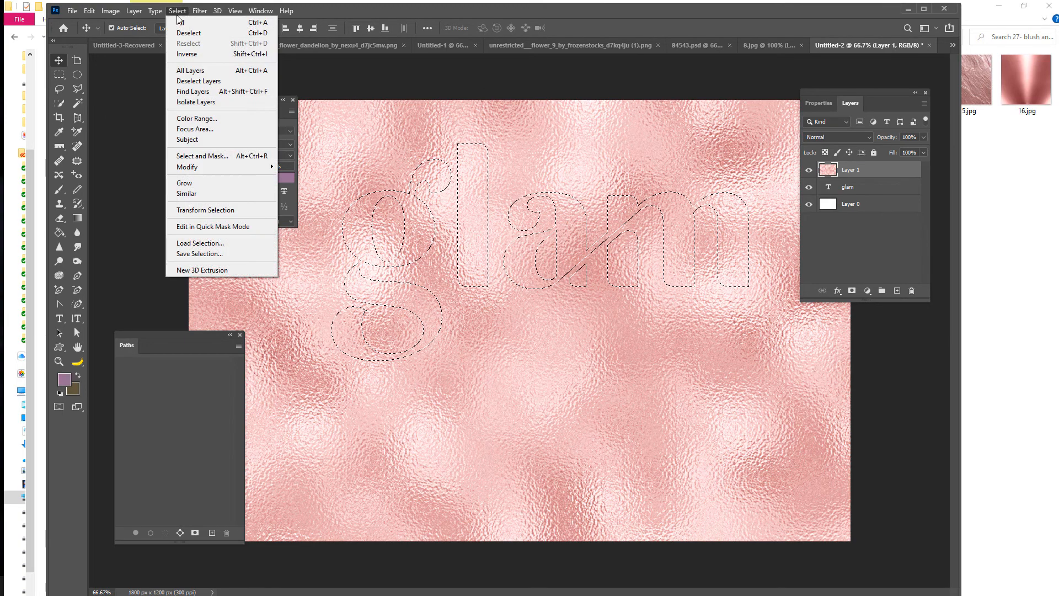
left_click(183, 54)
key("Delete")
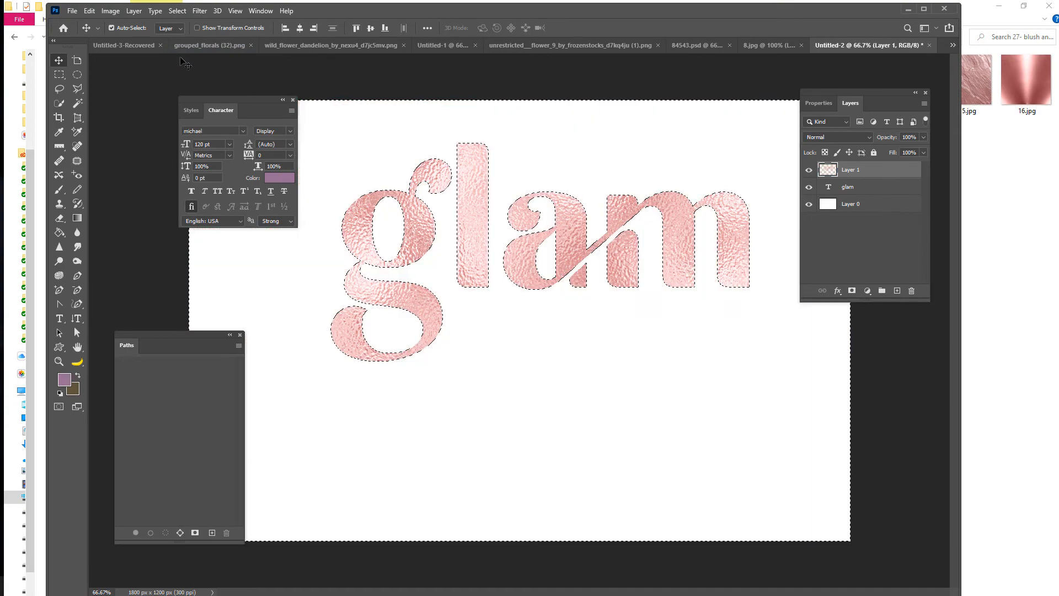
key("ctrl+d")
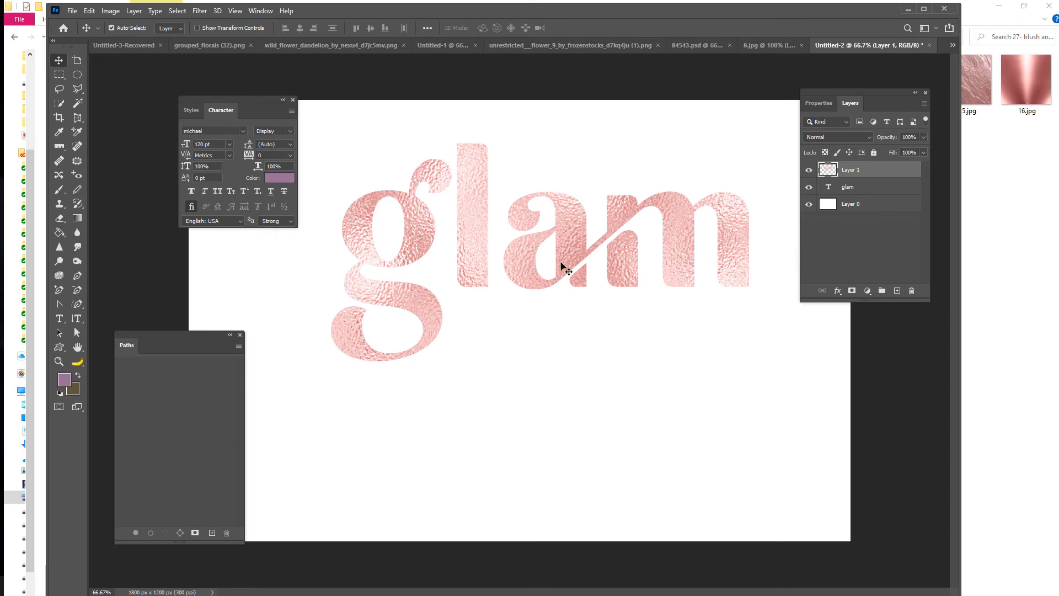
Add a Drop Shadow to the foil lettering with distance 5 px, spread 0% and size 3 px
left_click(842, 297)
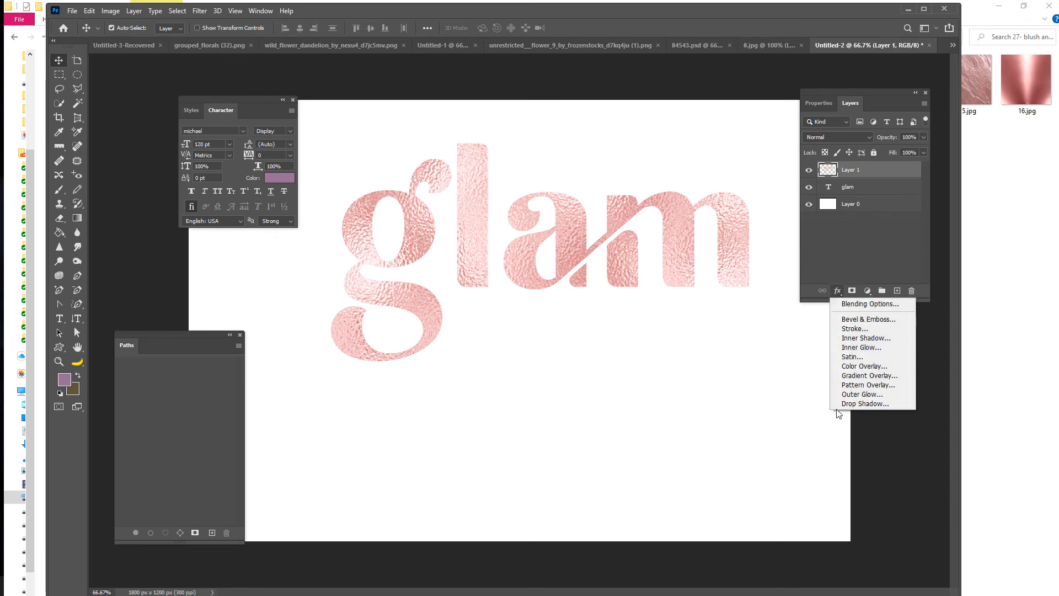
left_click(856, 403)
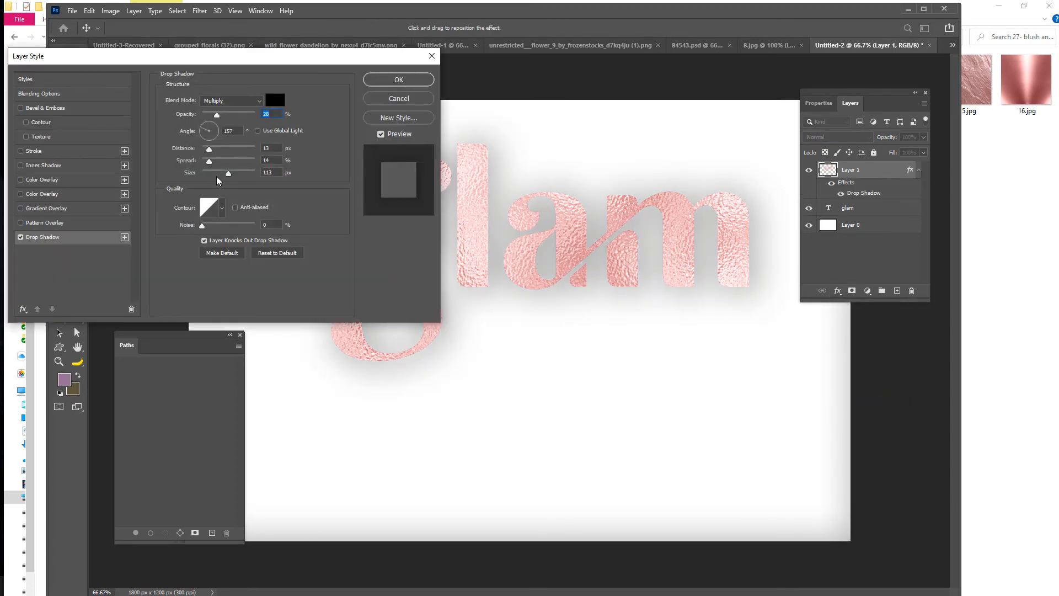
left_click_drag(214, 172, 205, 172)
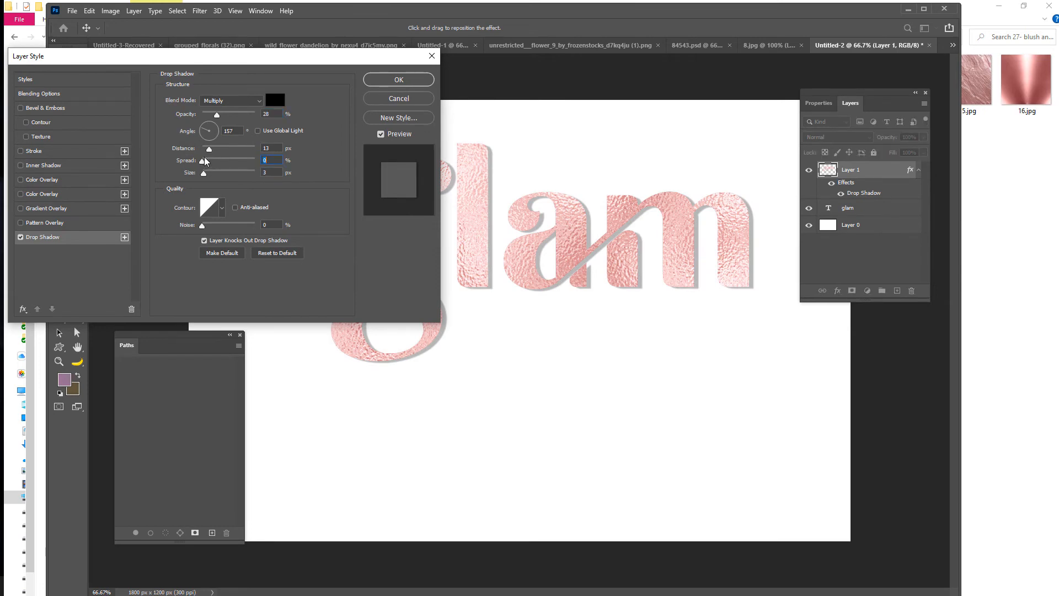
left_click_drag(209, 149, 207, 153)
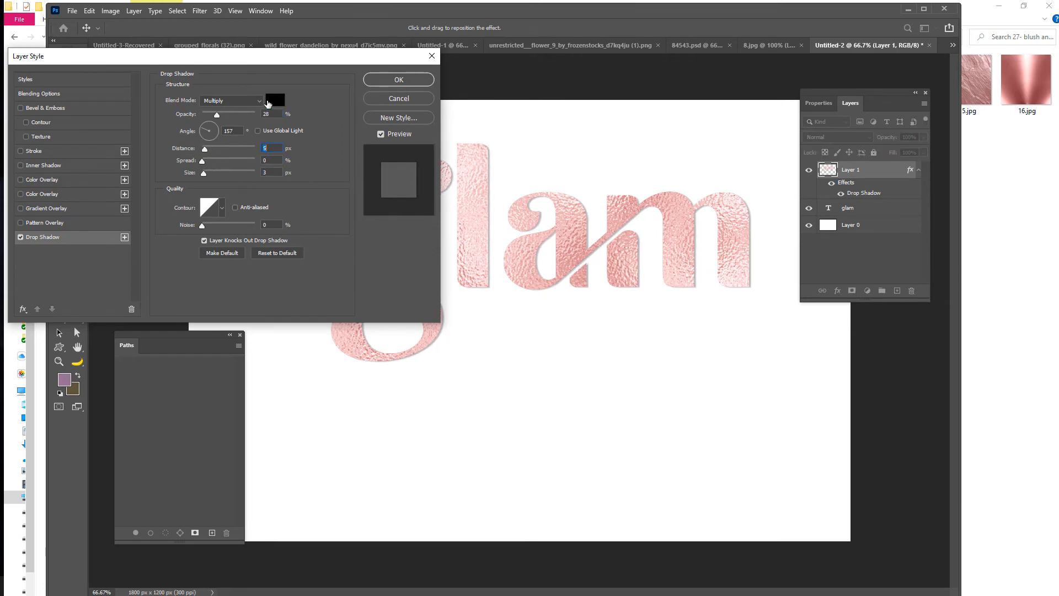
left_click(364, 80)
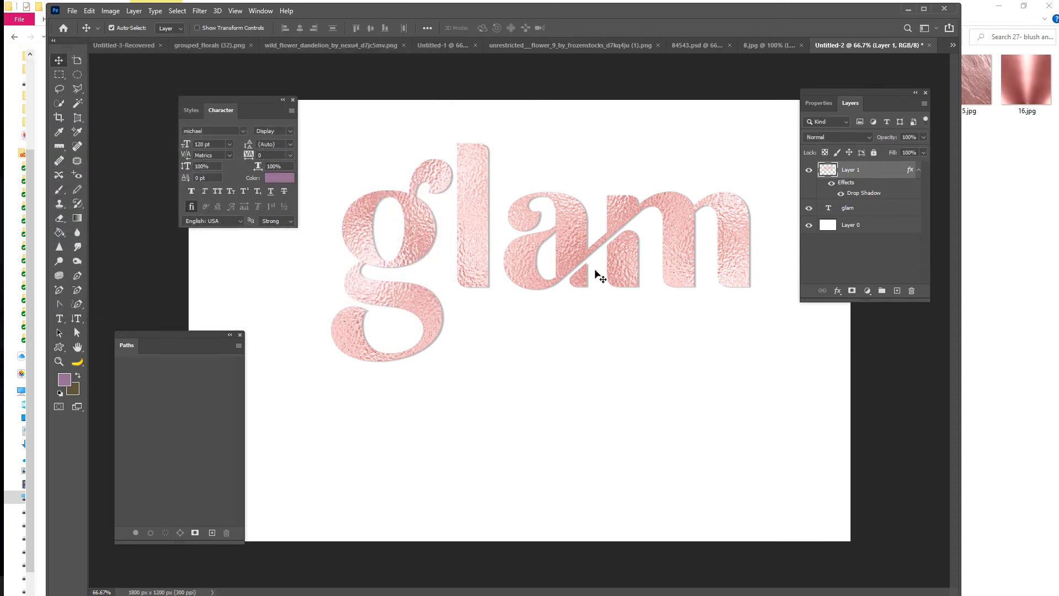
Add an Inner Shadow to the foil lettering with 70% opacity and the near-white colour fbf6f6
left_click(838, 291)
left_click(866, 338)
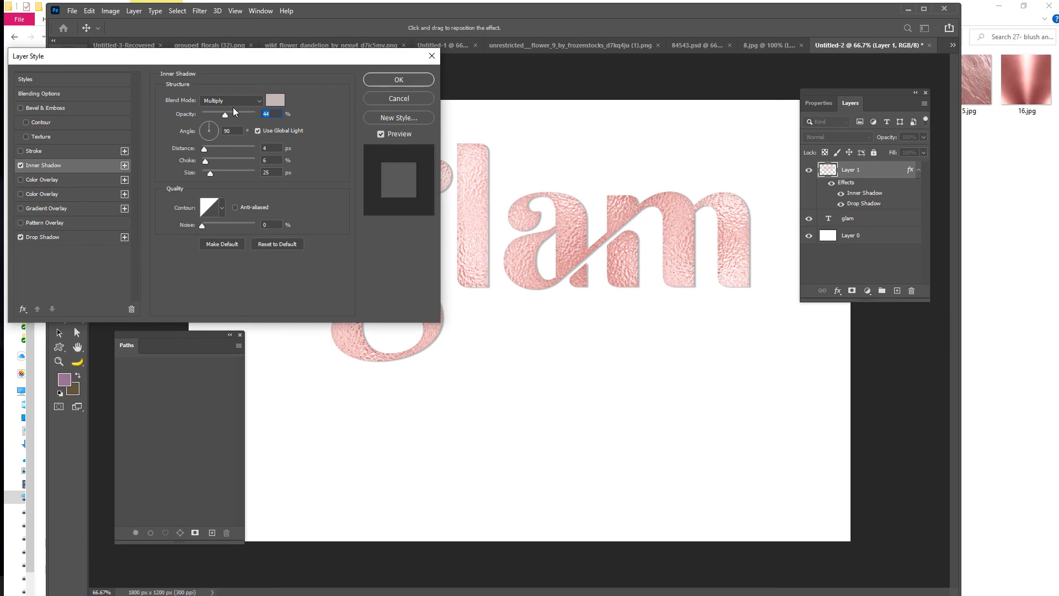
left_click(240, 112)
left_click(275, 99)
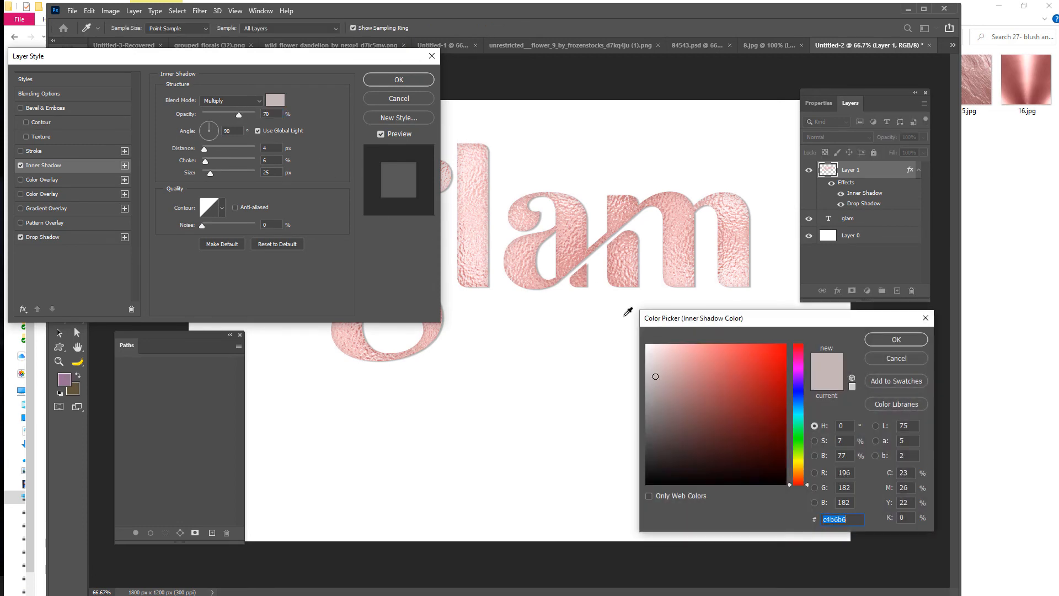
left_click(648, 346)
left_click(896, 340)
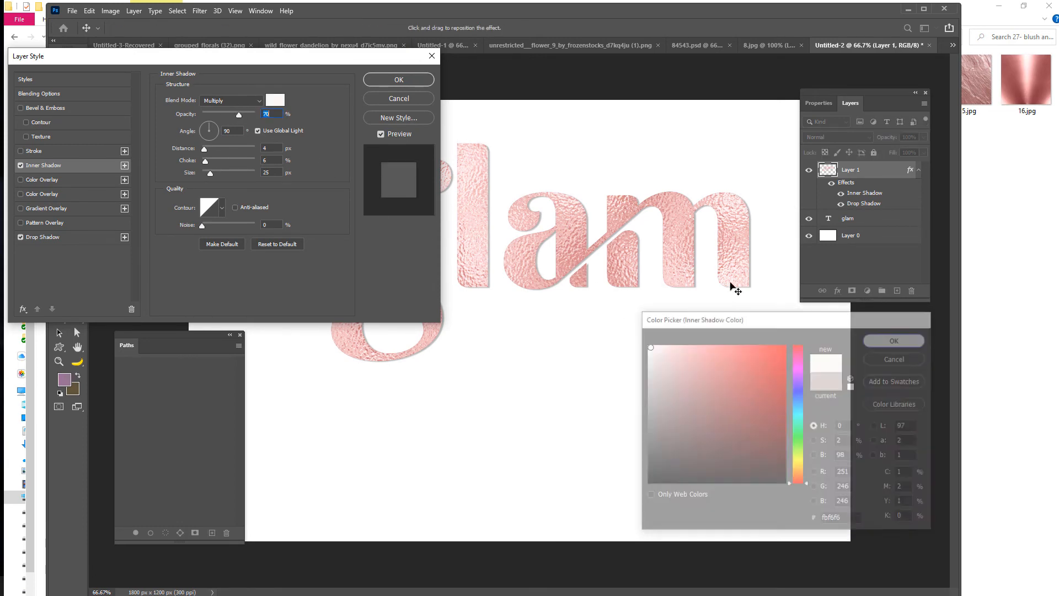
Add a Color Overlay to the foil lettering with Color Dodge blending and 0% opacity, and apply the layer styles
left_click(48, 180)
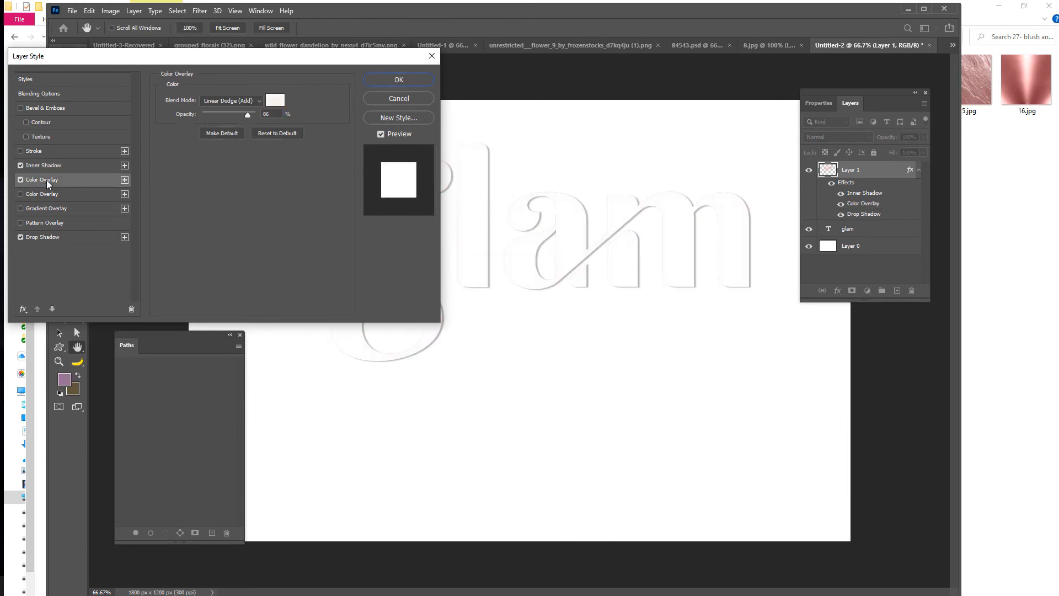
left_click(207, 104)
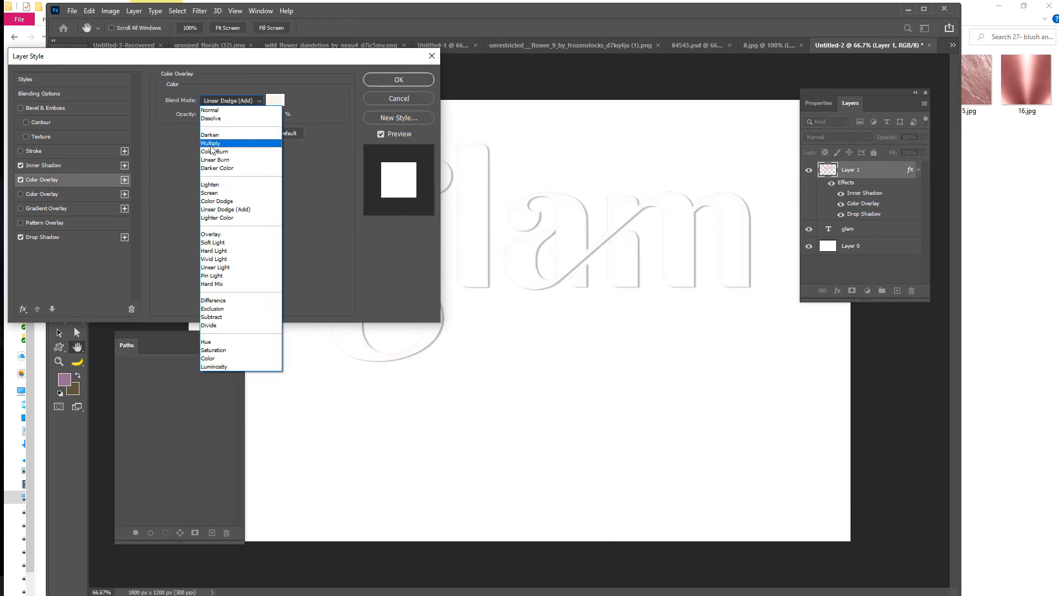
left_click(221, 136)
left_click_drag(241, 116, 206, 114)
left_click(229, 101)
left_click(220, 198)
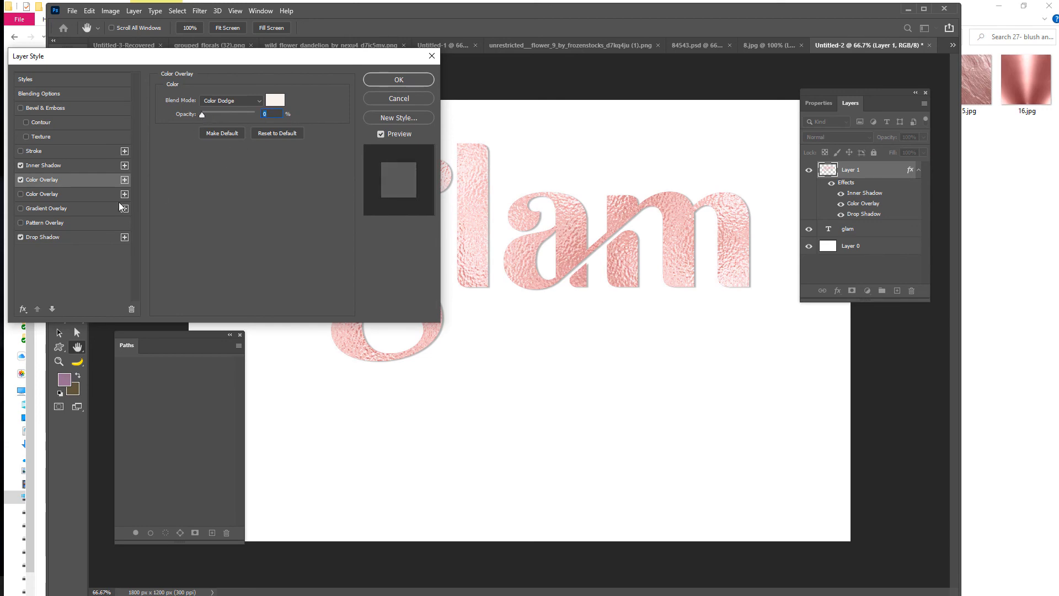
left_click(375, 80)
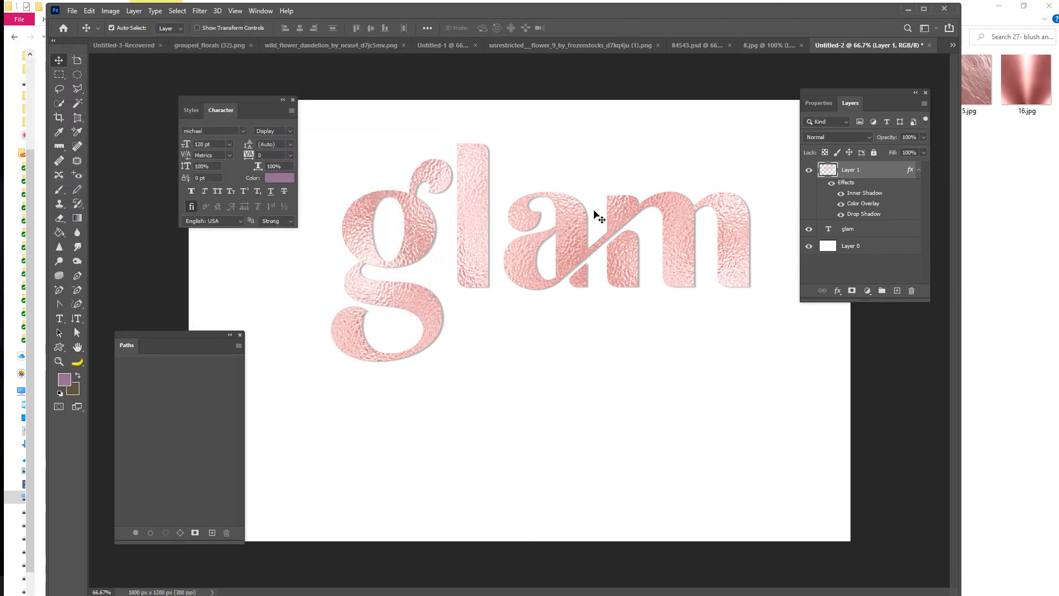